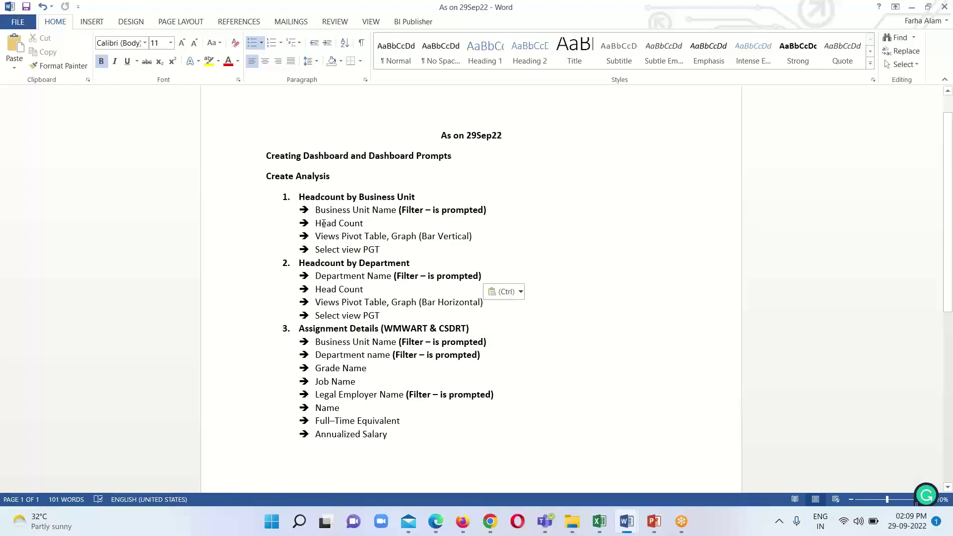
Review the column, filter and view requirements listed under the three analyses in the As on 29Sep22 document
drag(319, 209, 315, 275)
key(shift+Down)
key(shift+Down)
key(shift+Down)
key(shift+Down)
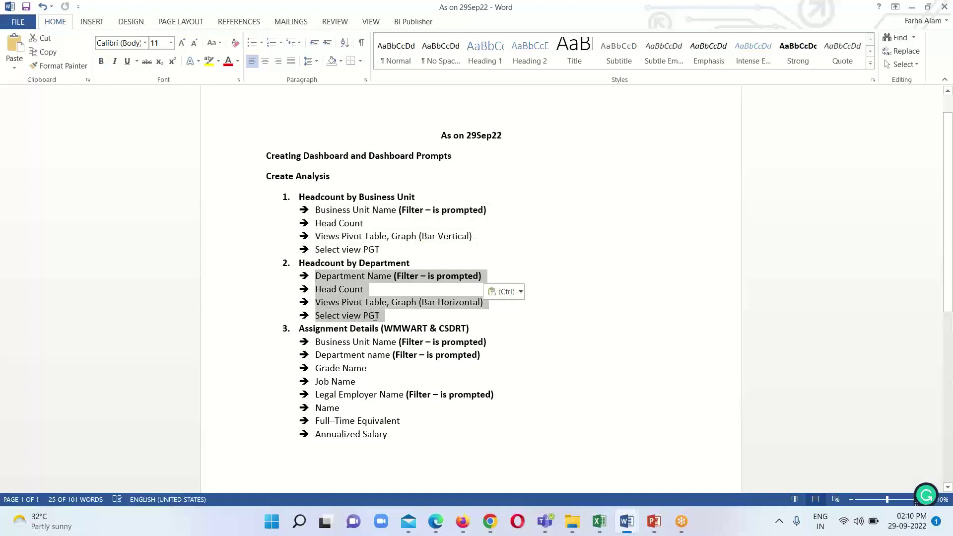
drag(314, 341, 390, 435)
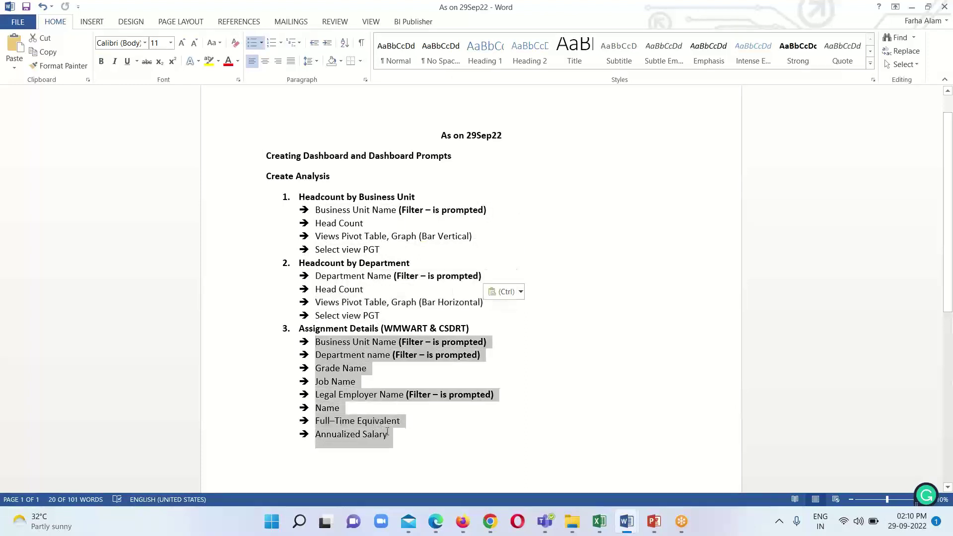
click(622, 401)
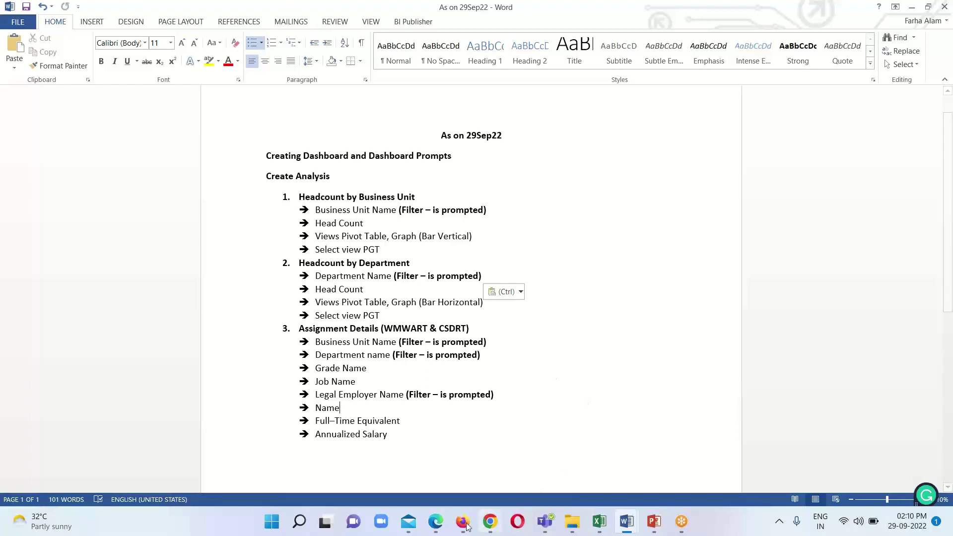
Switch to Oracle Fusion Cloud Applications in Firefox and open the catalog from Reports and Analytics
mouse_move(462, 521)
click(427, 464)
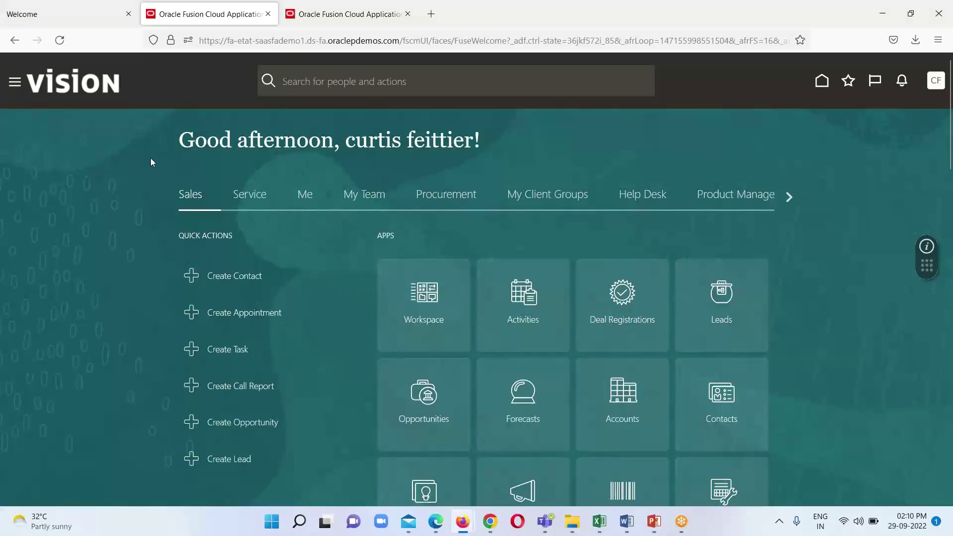
click(15, 83)
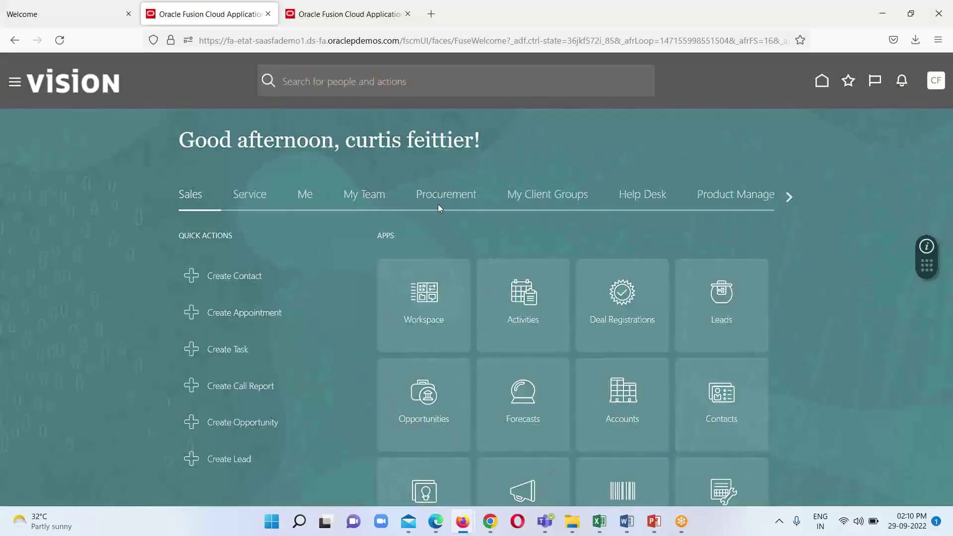
scroll(234, 386, down, 6)
scroll(134, 412, down, 3)
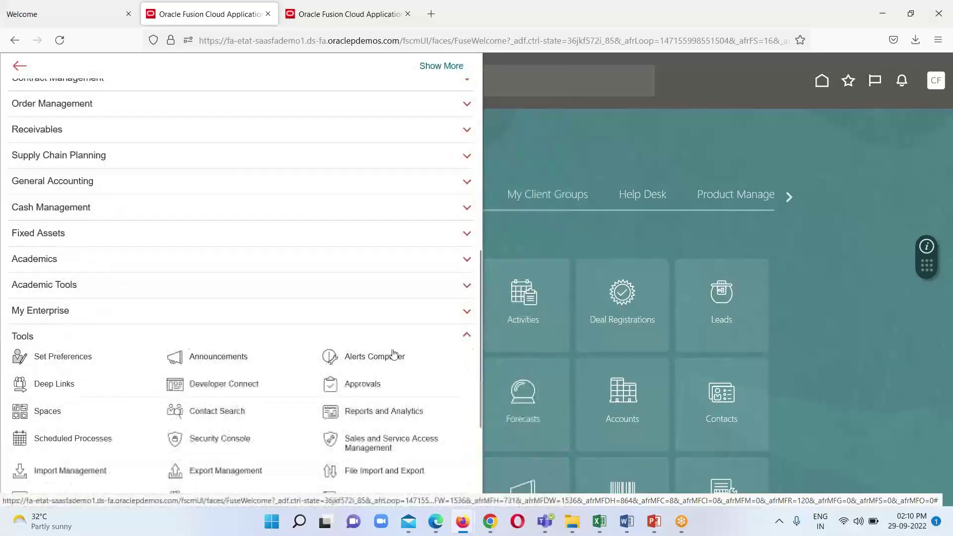
click(369, 415)
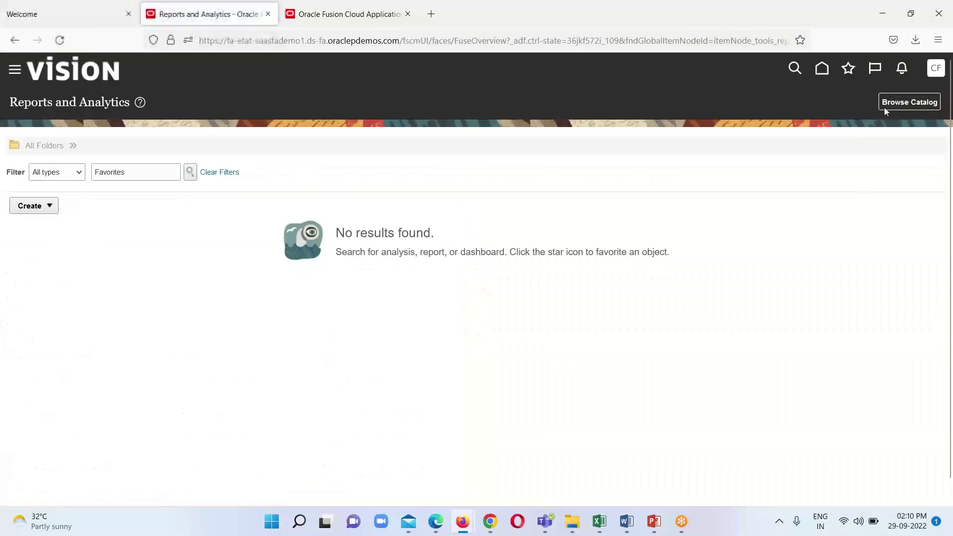
click(897, 102)
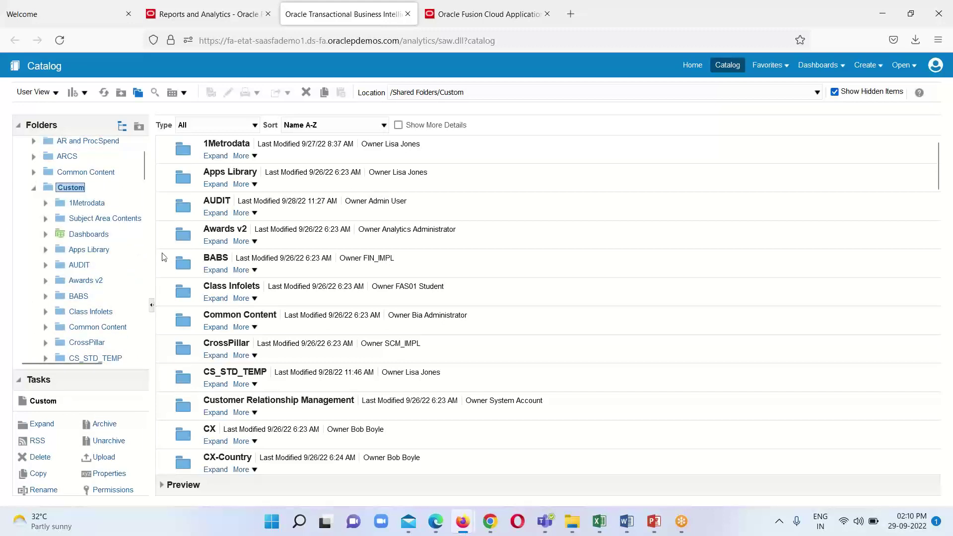
Open the My Data folder under Shared Folders/Custom in the catalog
scroll(89, 261, down, 2)
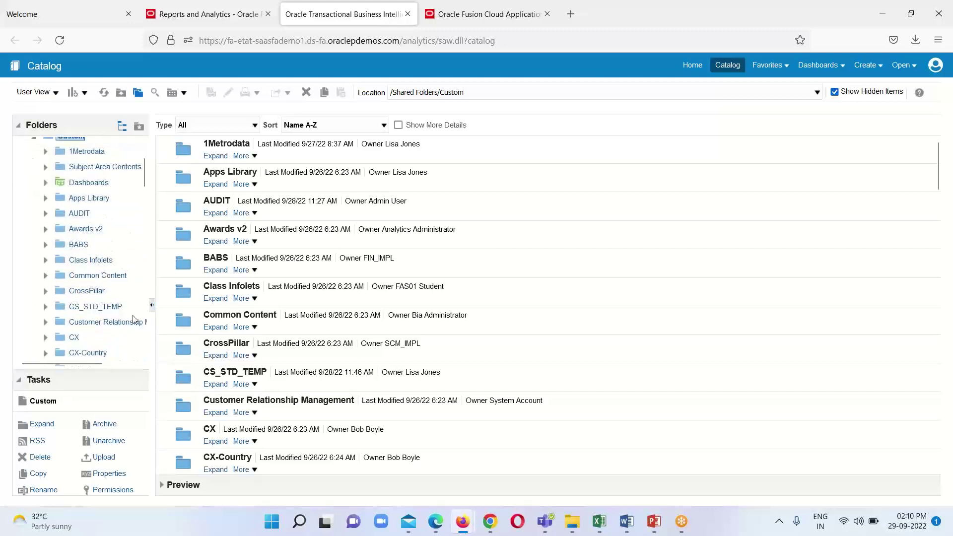
scroll(74, 318, down, 6)
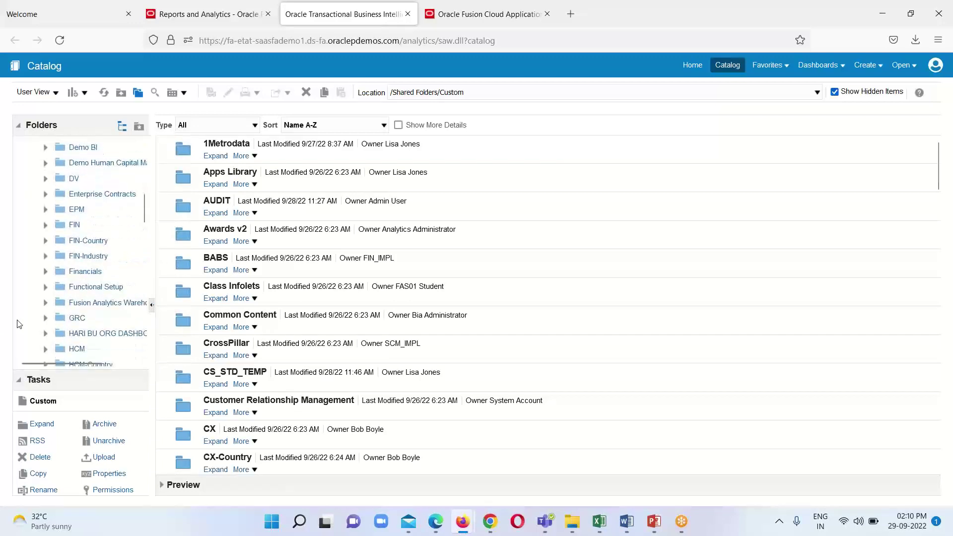
scroll(88, 317, down, 3)
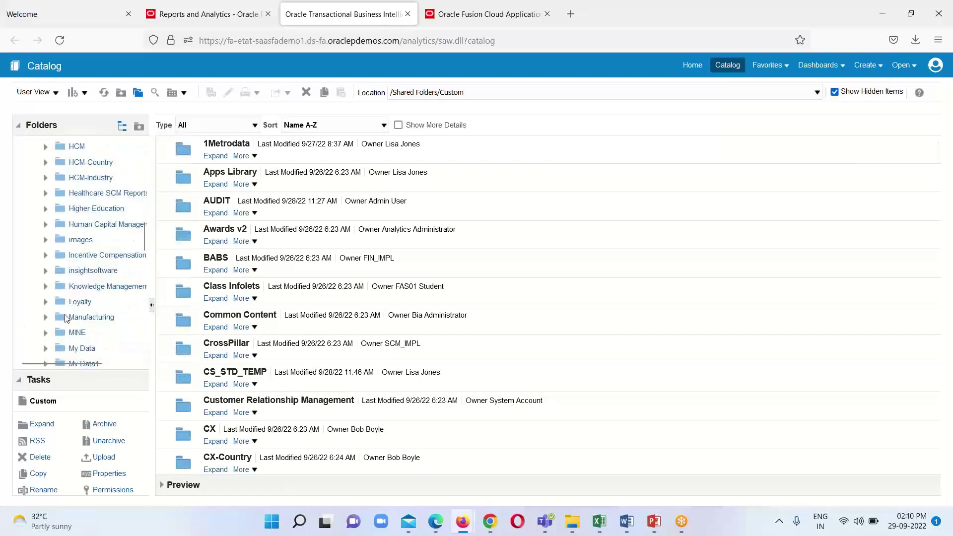
click(83, 298)
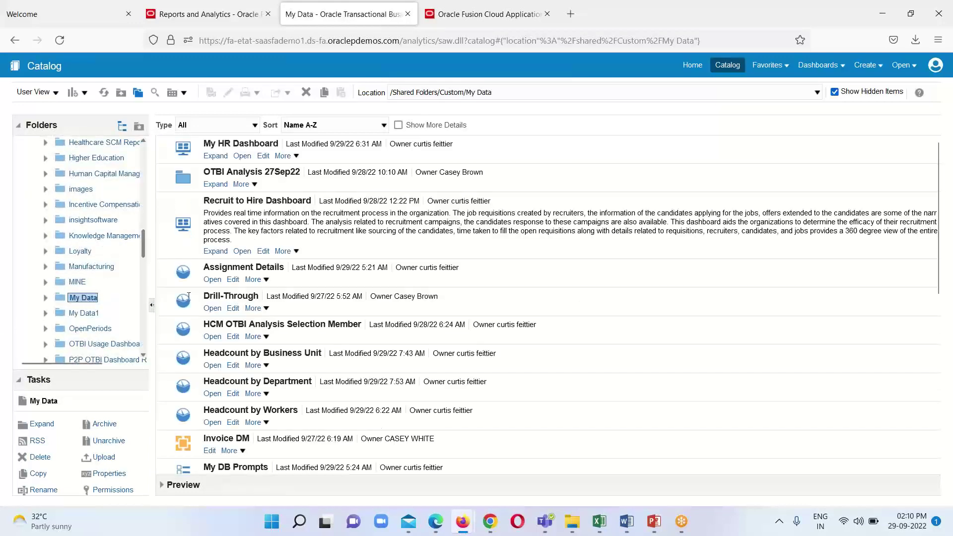
Open the Headcount by Department analysis for editing and examine its criteria, results and selectable views
scroll(496, 263, down, 2)
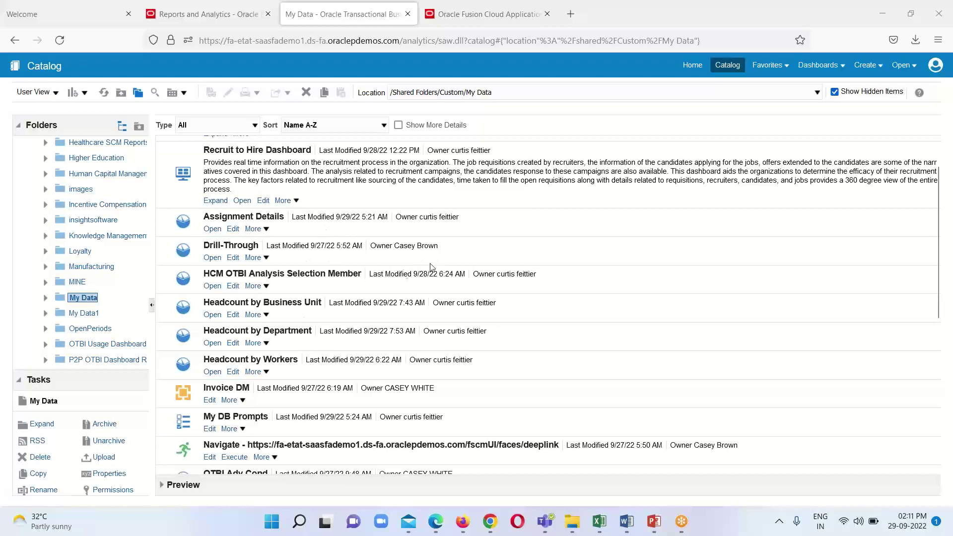
click(232, 344)
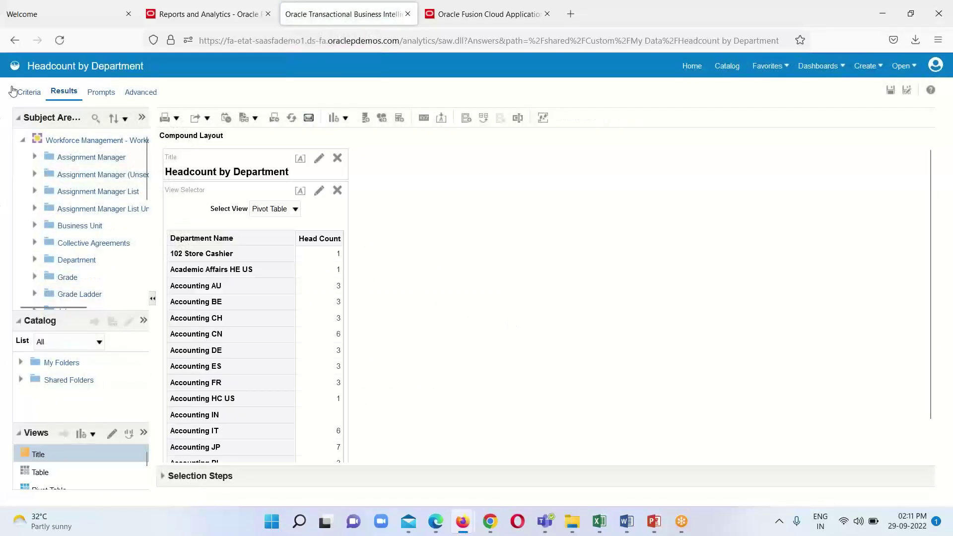
click(26, 94)
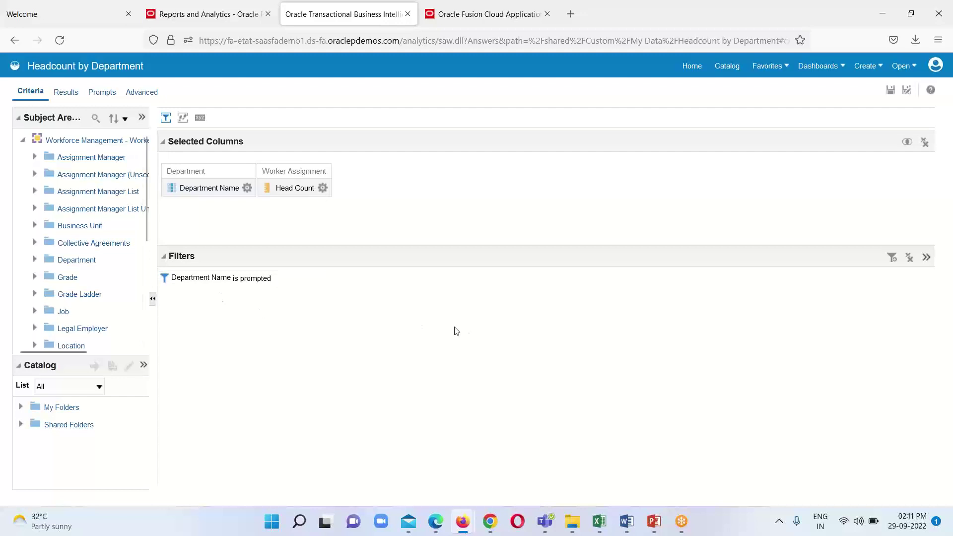
click(71, 92)
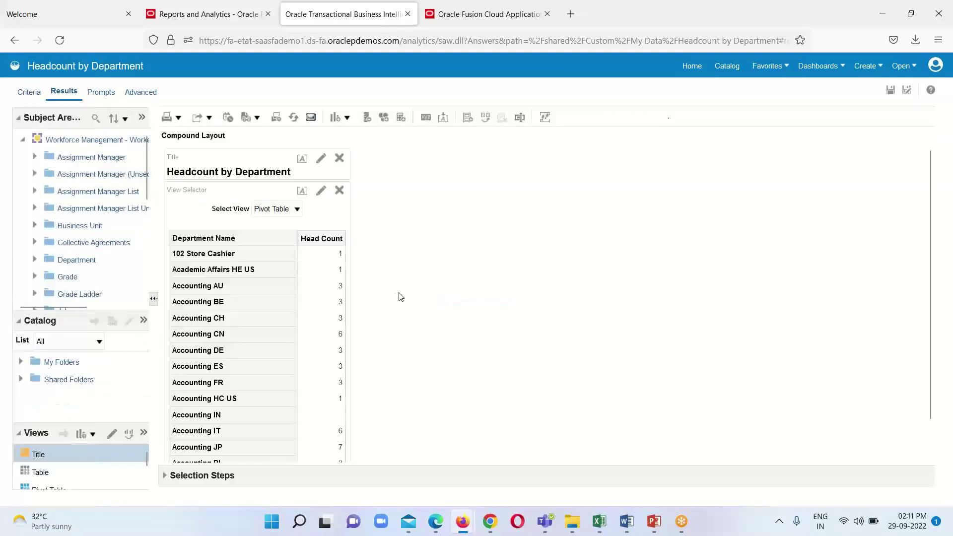
scroll(419, 278, down, 1)
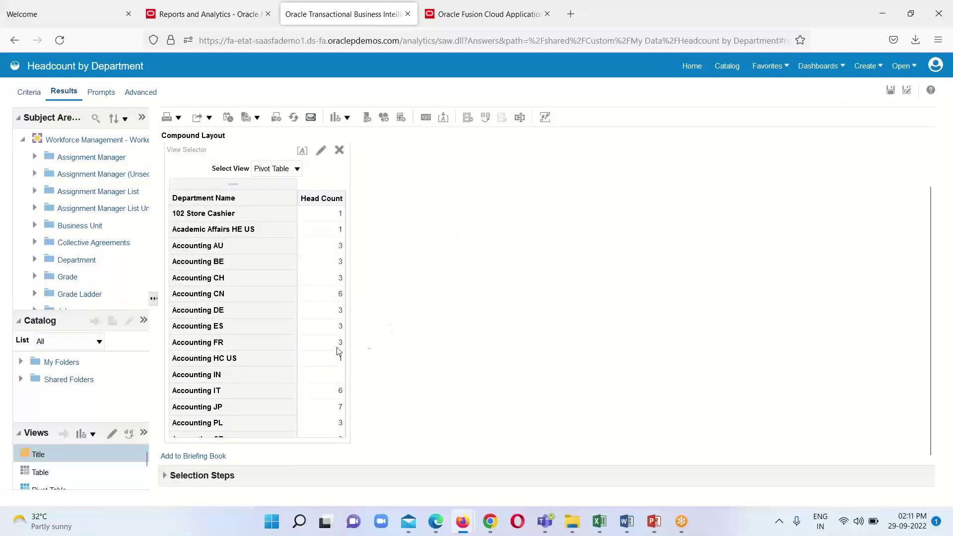
scroll(298, 351, up, 1)
click(299, 211)
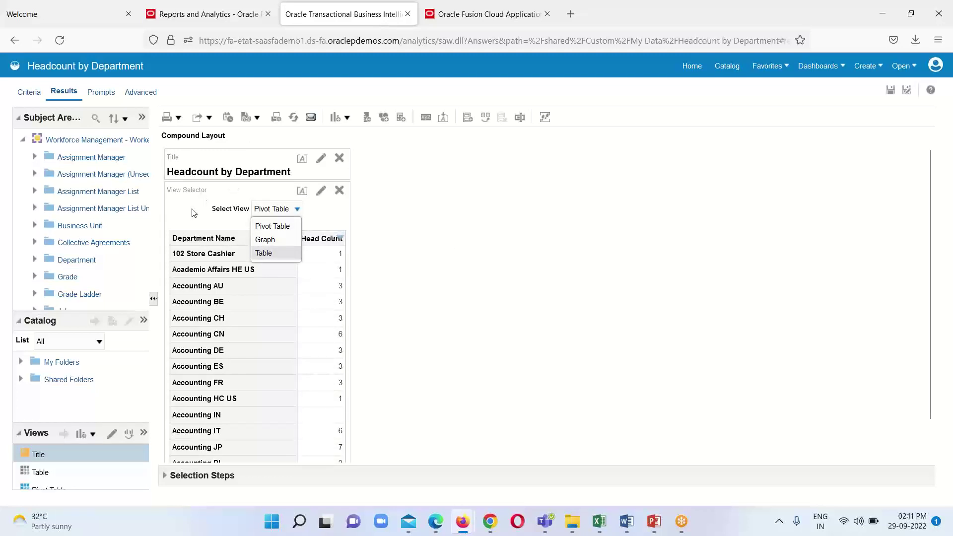
click(552, 215)
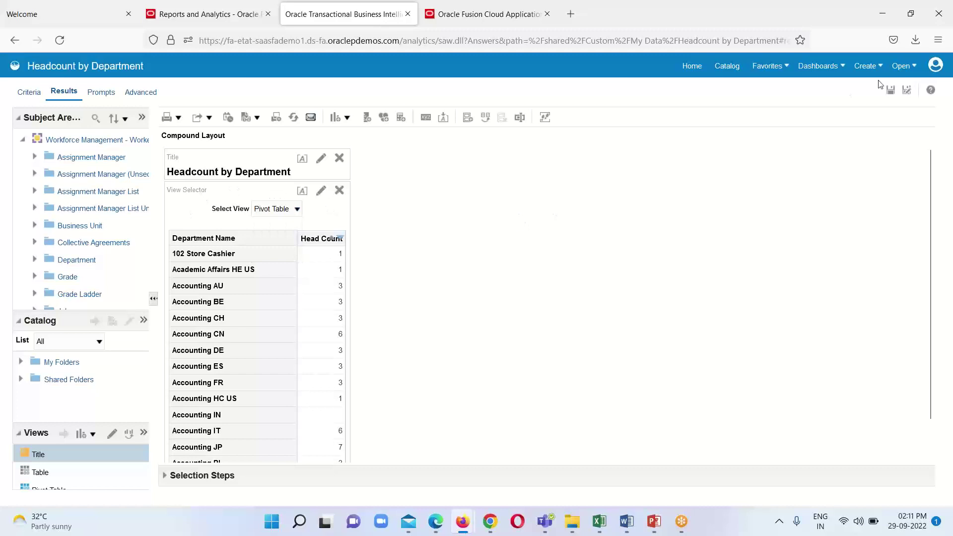
Return to the catalog, open the Headcount by Business Unit analysis for editing and examine its criteria, results and selectable views
click(725, 69)
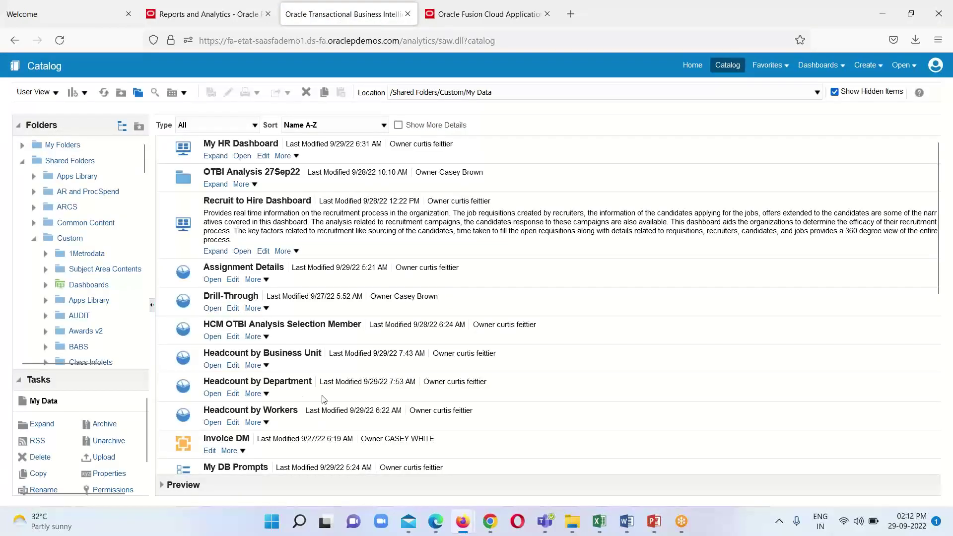
click(232, 365)
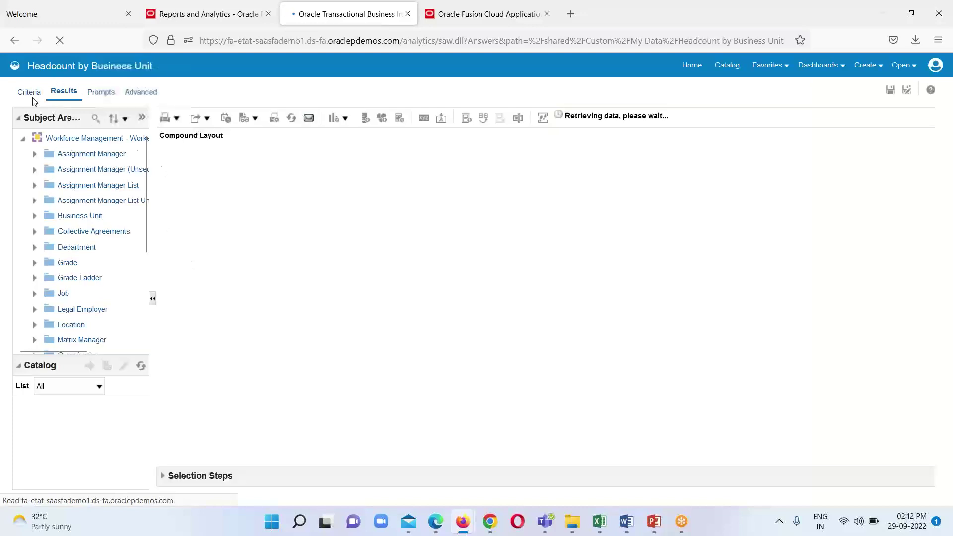
click(28, 93)
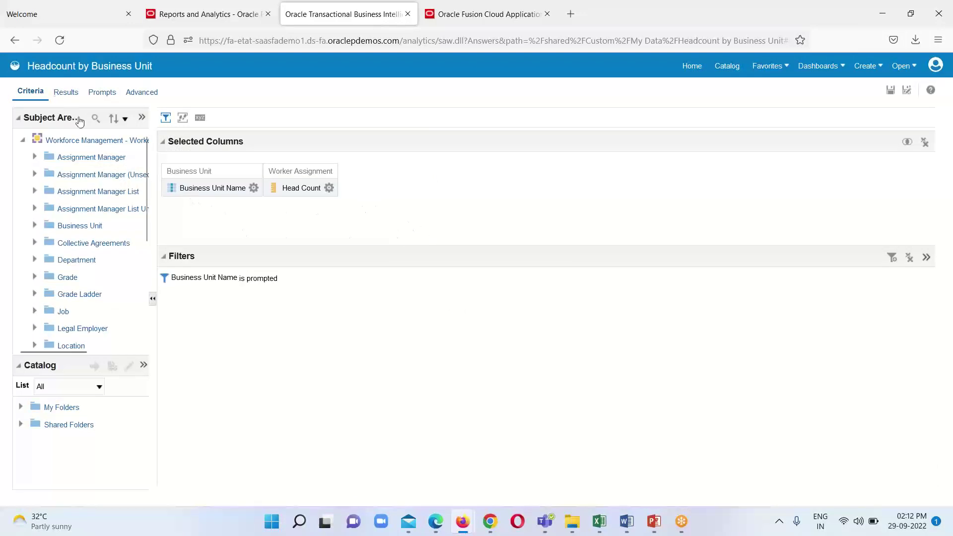
click(66, 93)
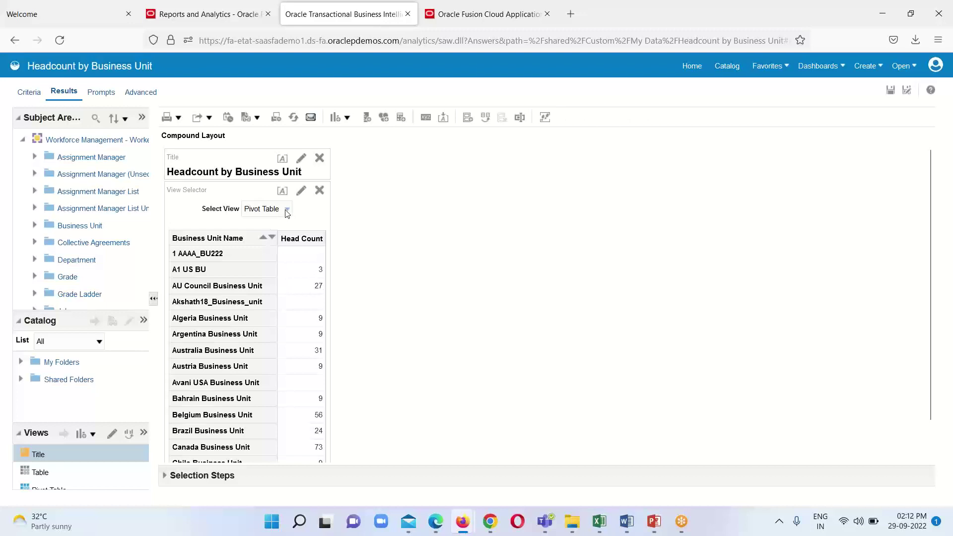
click(286, 211)
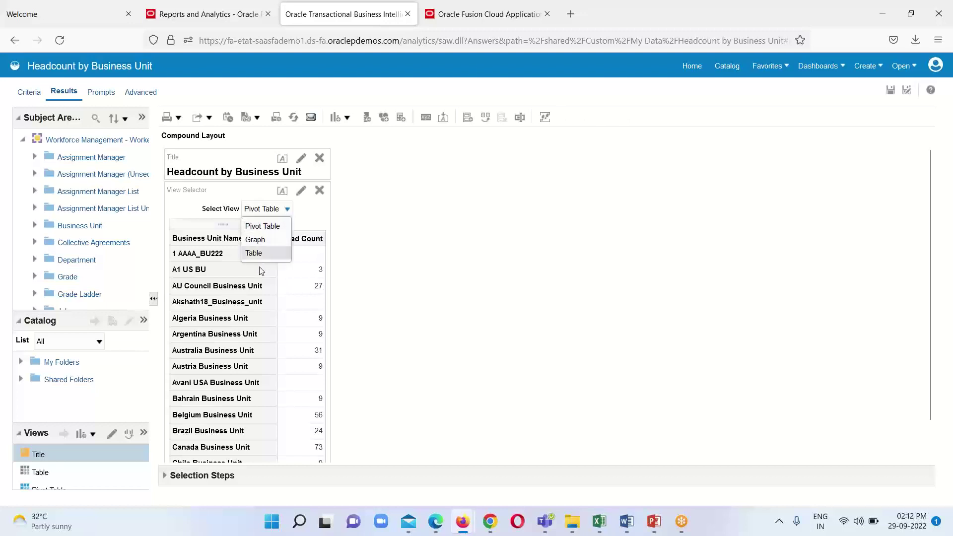
click(594, 277)
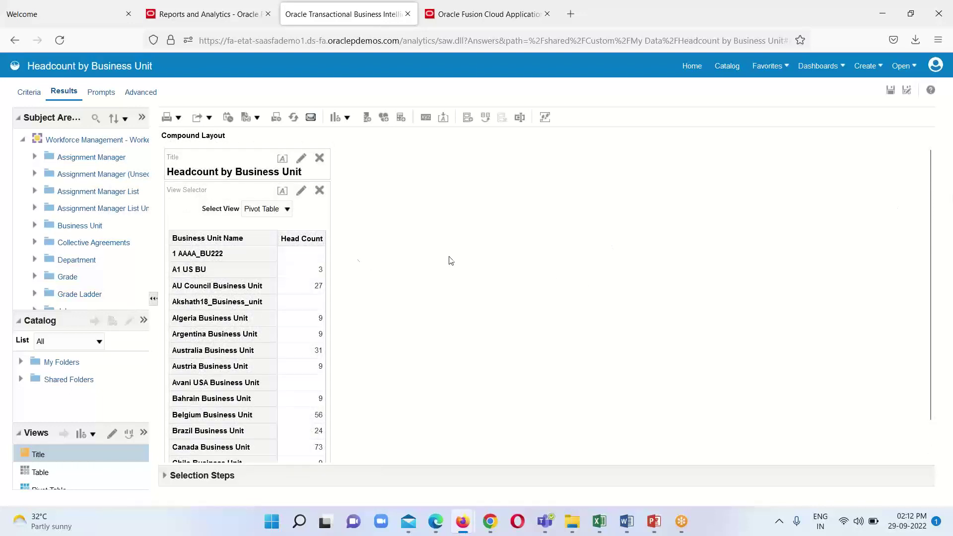
Open the Assignment Details analysis from the catalog for editing and examine its columns, prompted filters and two subject areas
click(726, 66)
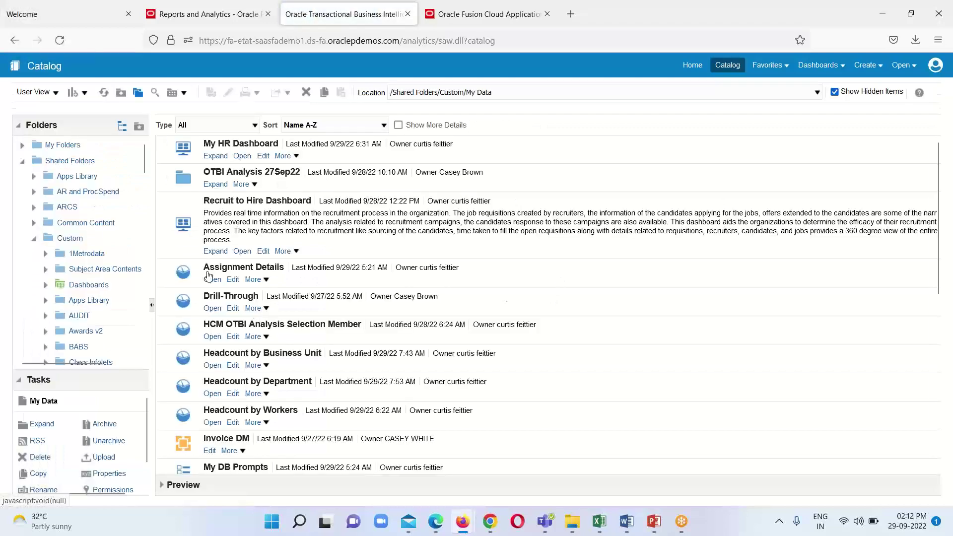
click(232, 281)
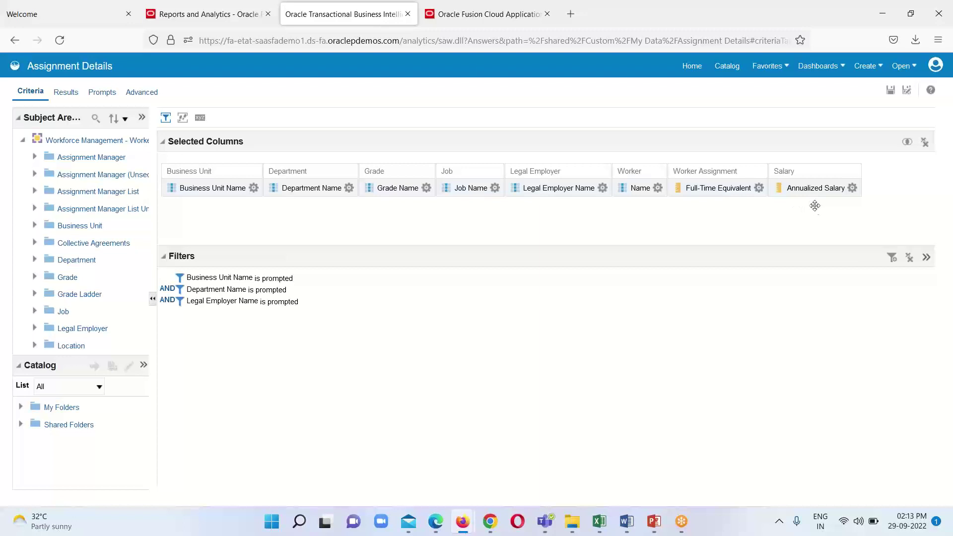
click(23, 141)
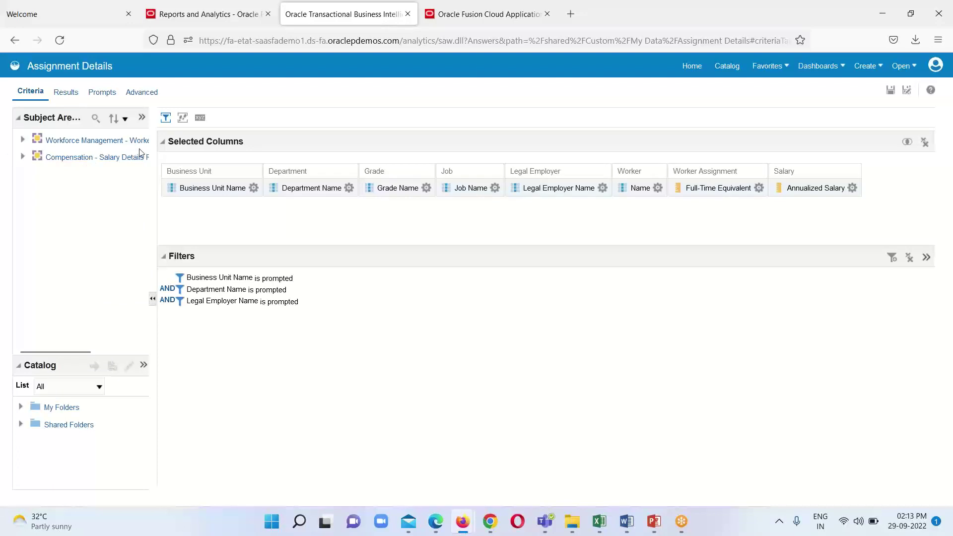
click(24, 158)
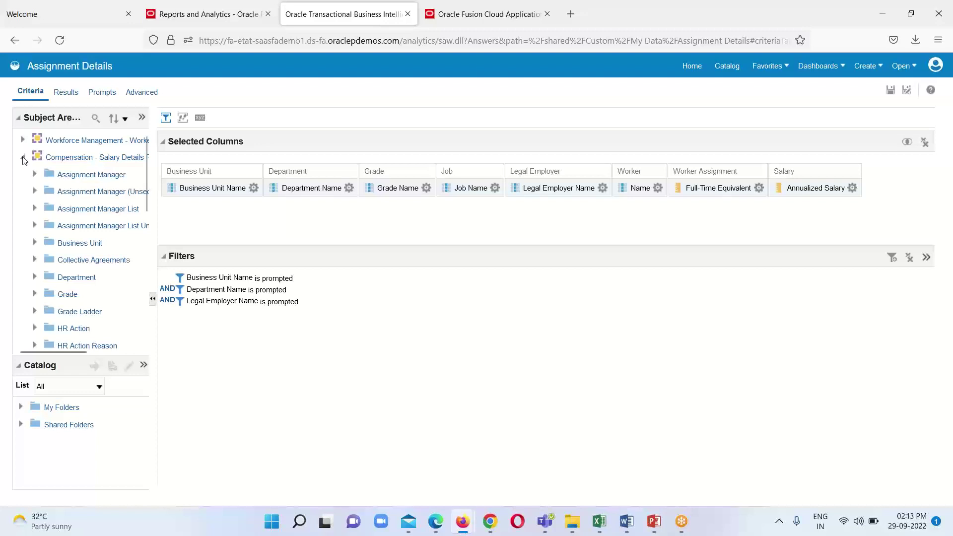
click(23, 158)
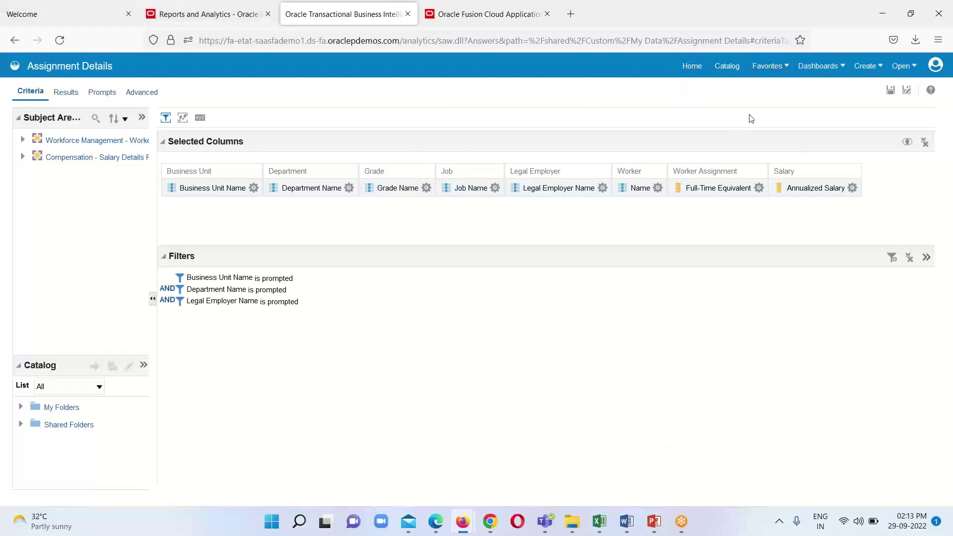
Start a new dashboard prompt and check the "As on 29Sep22" Word notes for the subject areas and prompted columns, returning to the browser
click(870, 70)
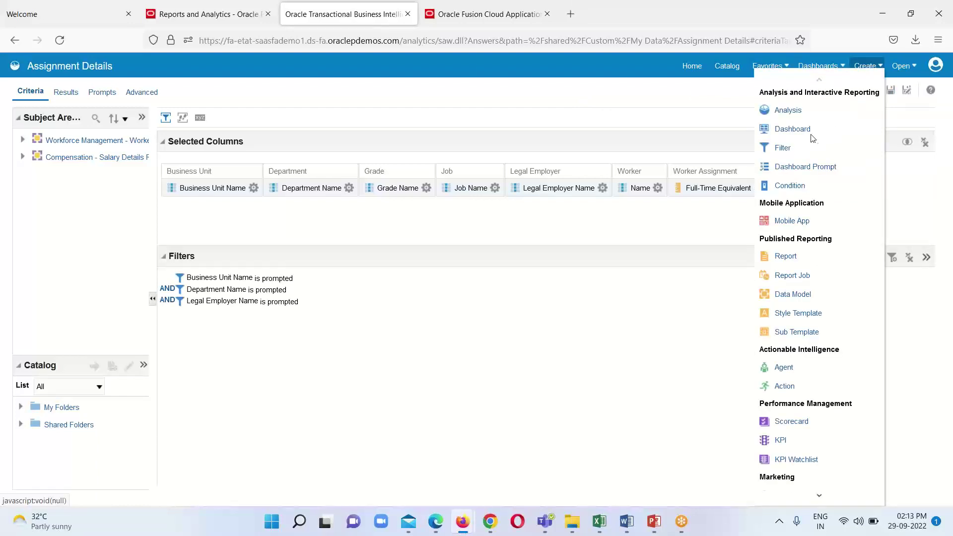
click(812, 171)
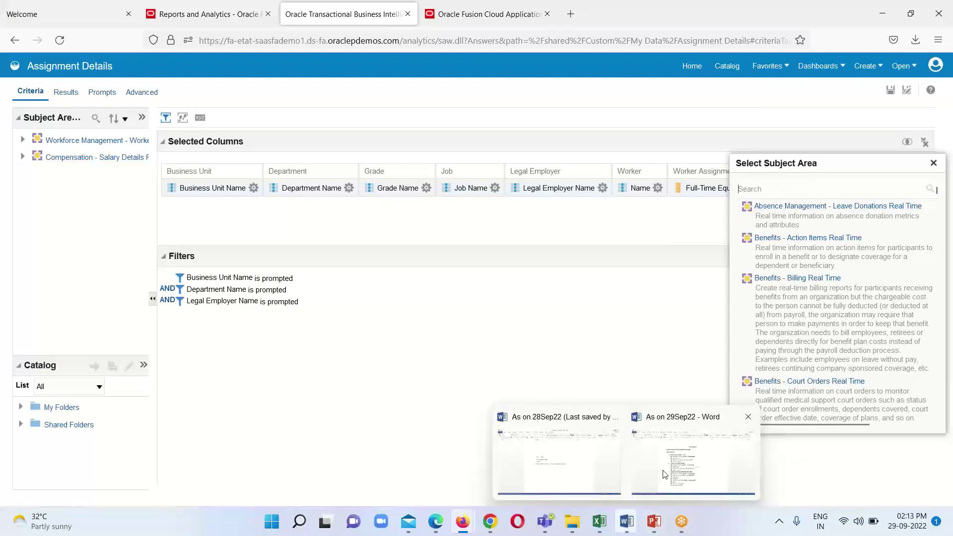
click(669, 472)
scroll(297, 412, up, 2)
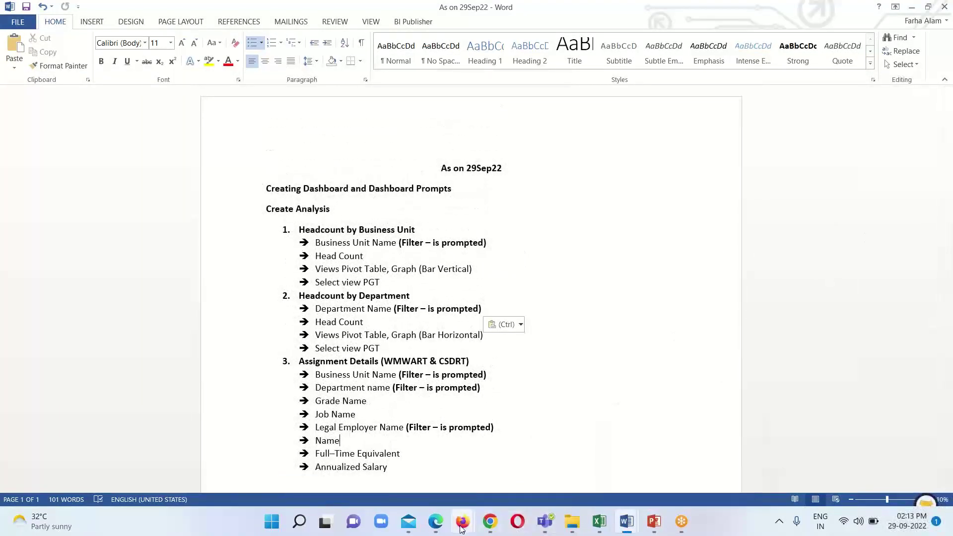
mouse_move(462, 521)
click(439, 492)
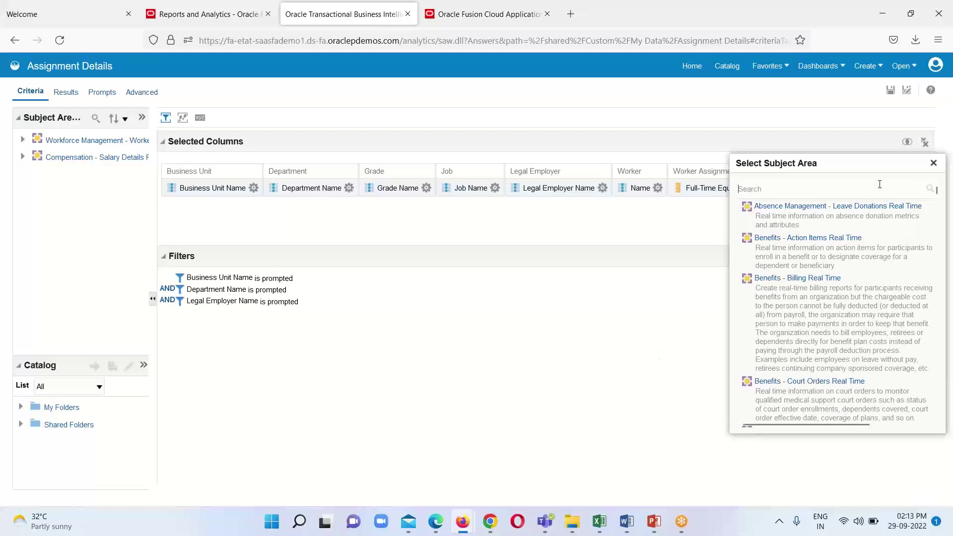
key(ctrl+f)
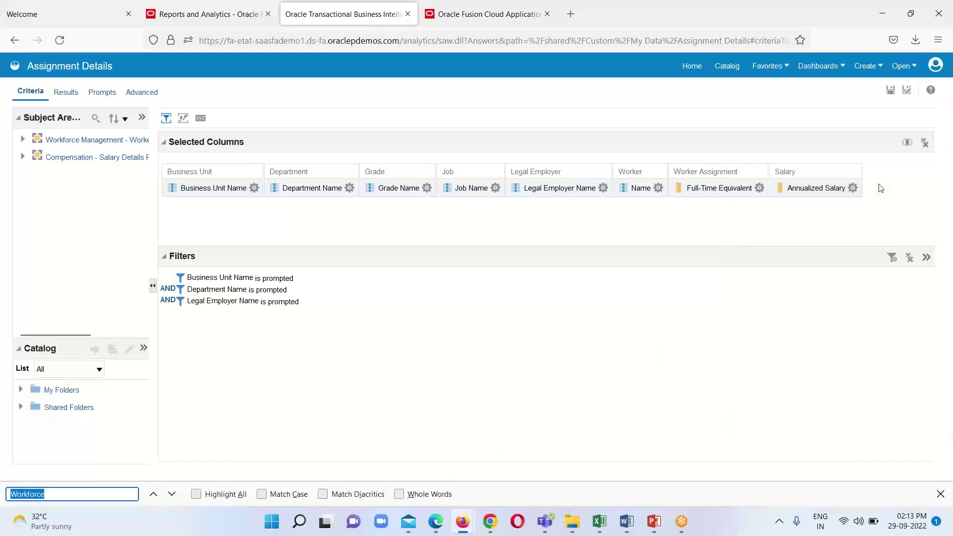
key(Return)
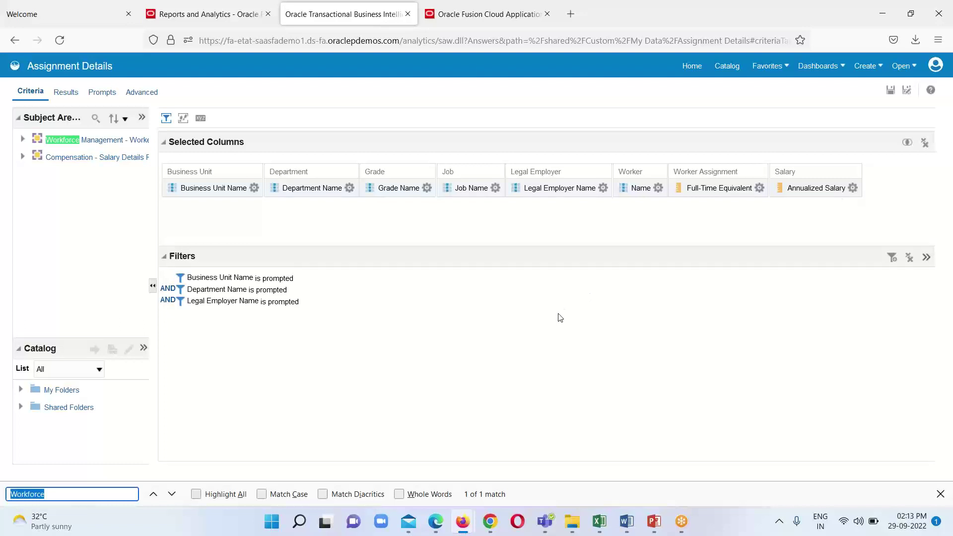
click(866, 66)
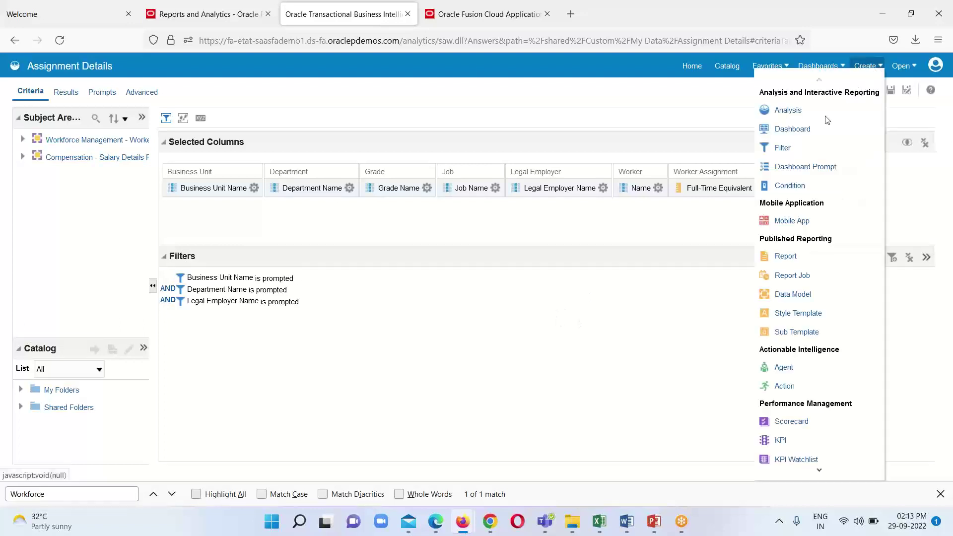
click(794, 167)
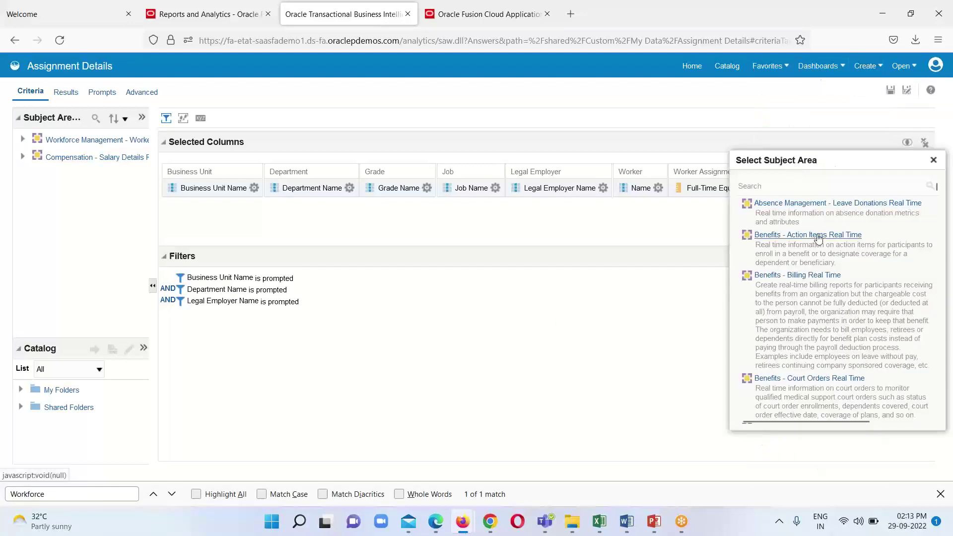
scroll(824, 278, down, 10)
drag(936, 195, 930, 385)
key(Escape)
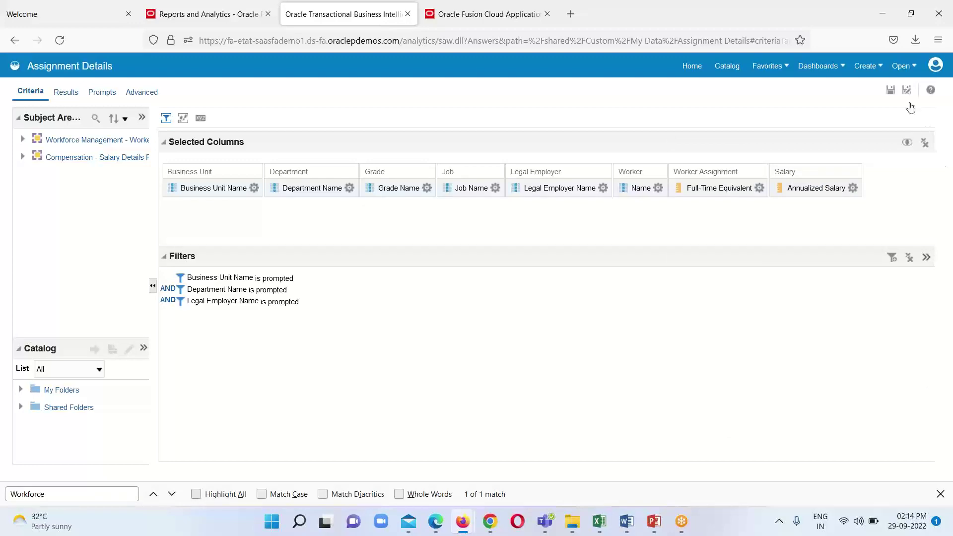
Create a new dashboard prompt based on the Workforce Management - Worker Assignment Real Time subject area
click(866, 66)
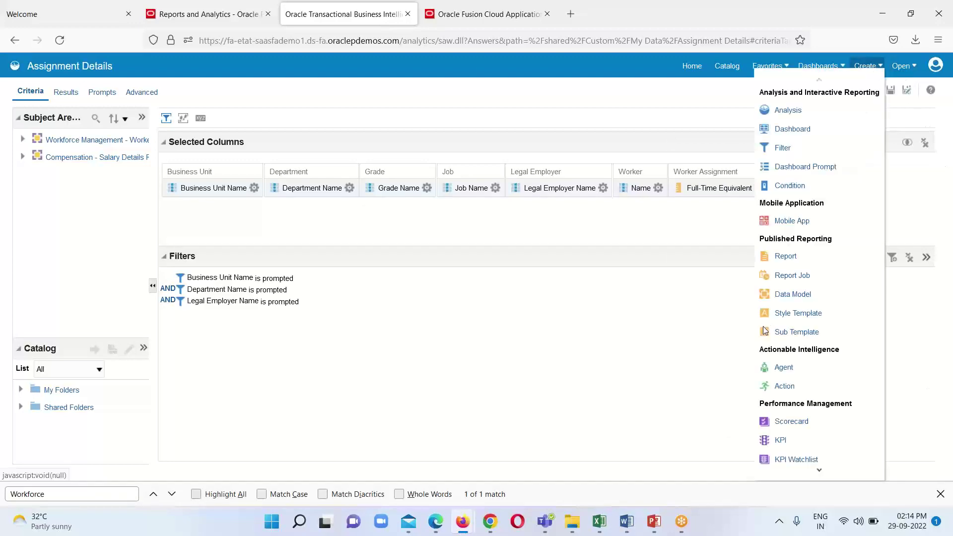
click(791, 167)
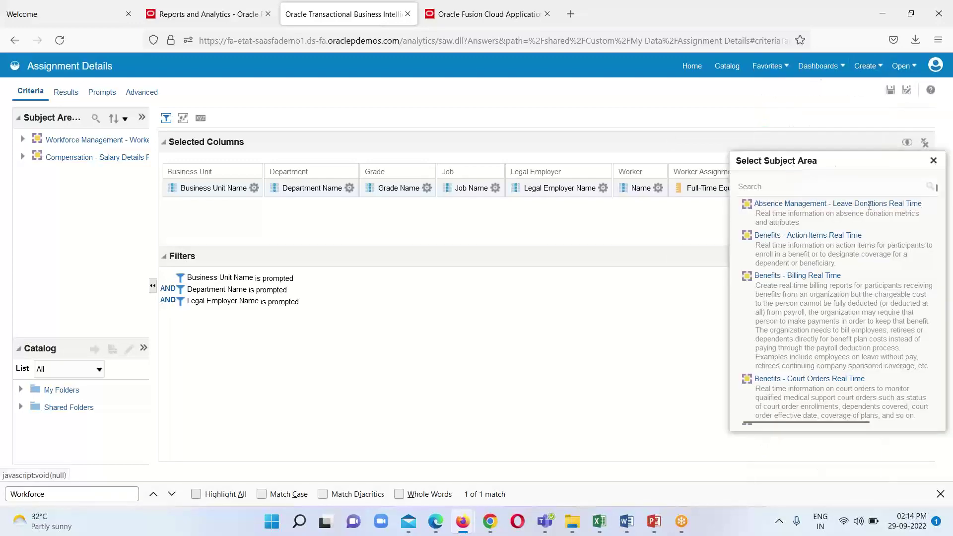
scroll(869, 204, down, 15)
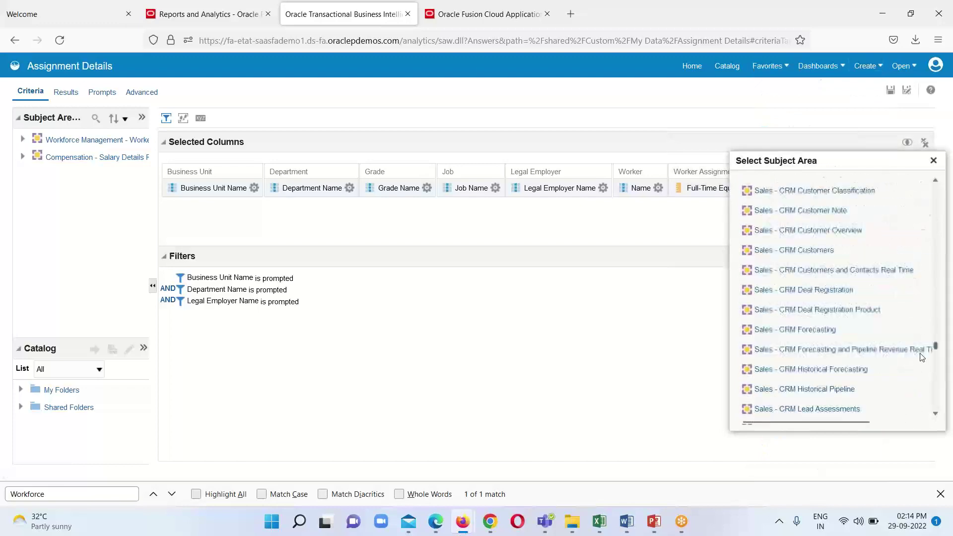
scroll(922, 357, down, 5)
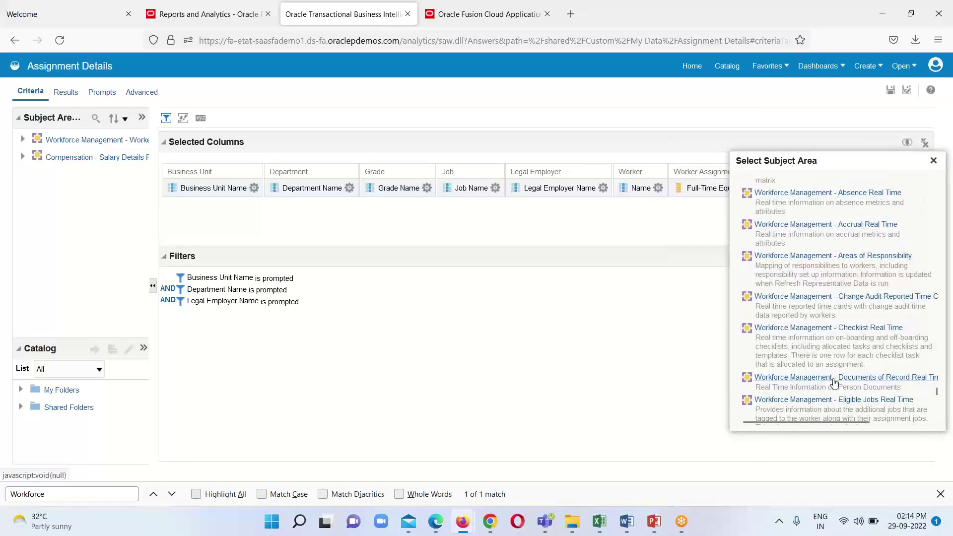
scroll(846, 345, down, 3)
scroll(847, 345, down, 8)
scroll(845, 362, down, 6)
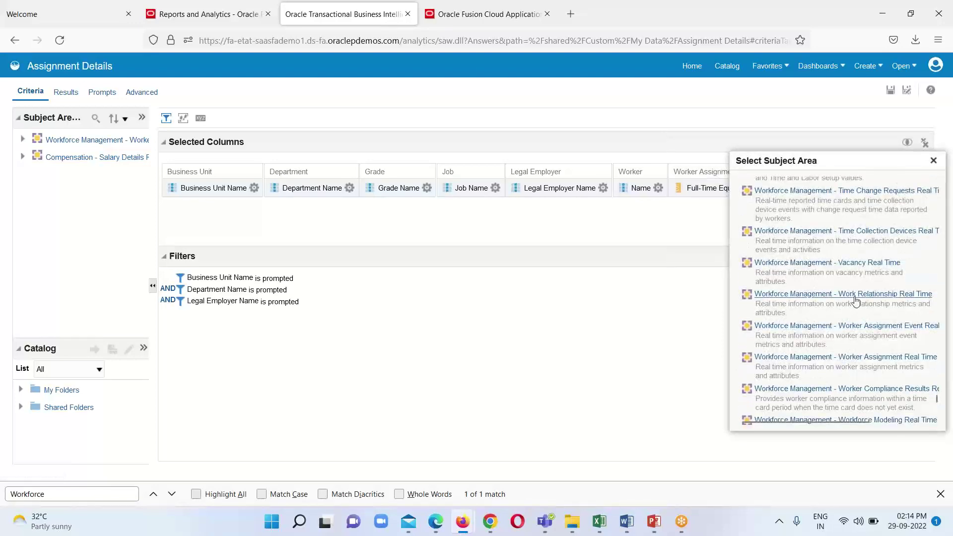
click(814, 358)
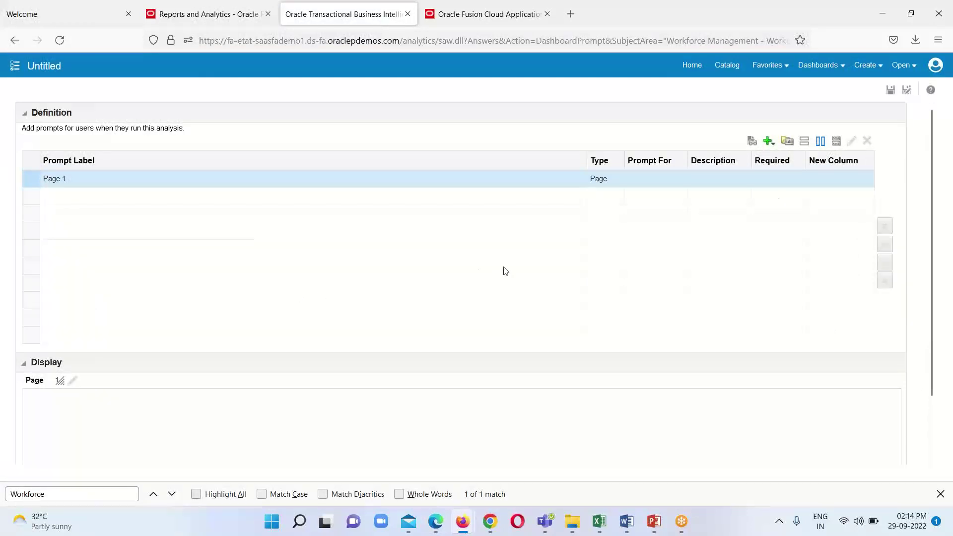
Add a column prompt for Business Unit Name with the "is equal to / is in" operator and Choice List user input
click(769, 143)
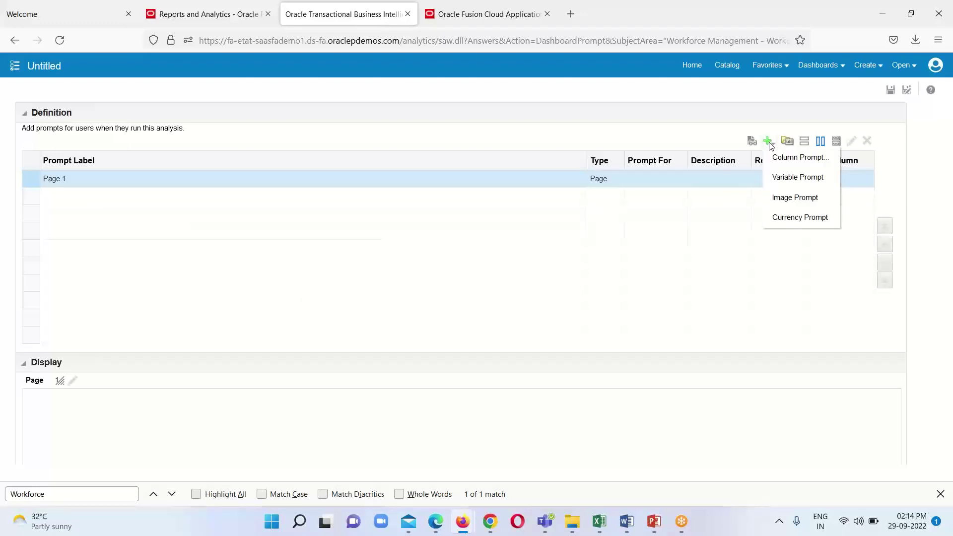
click(781, 158)
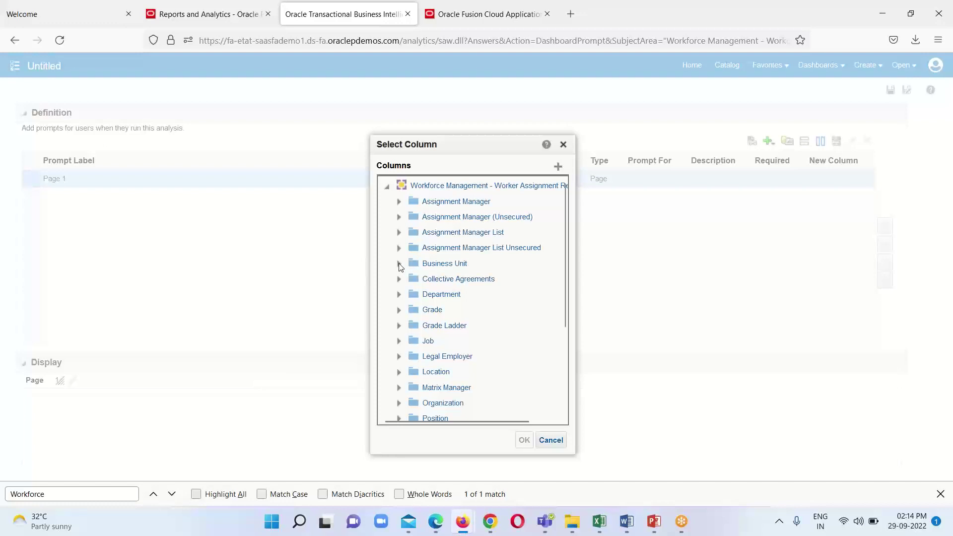
click(399, 264)
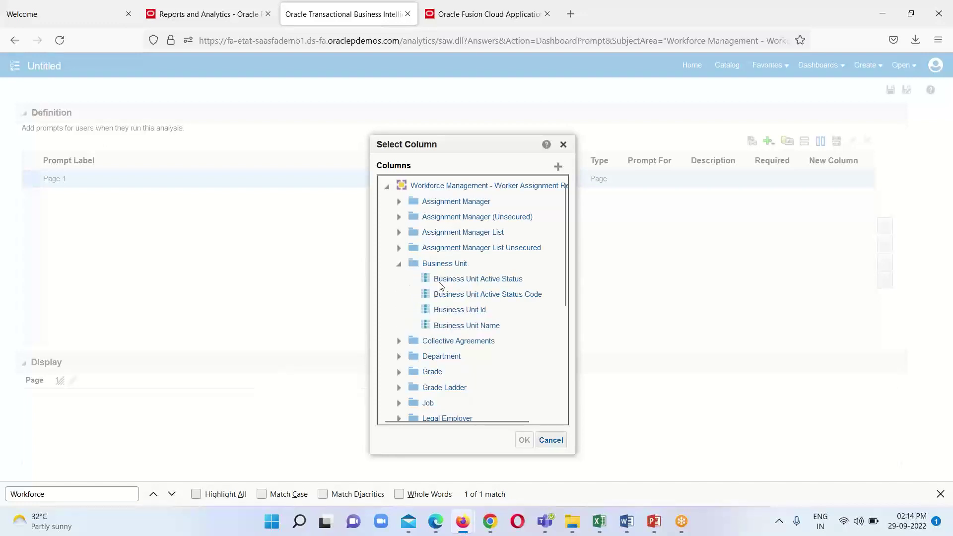
click(463, 326)
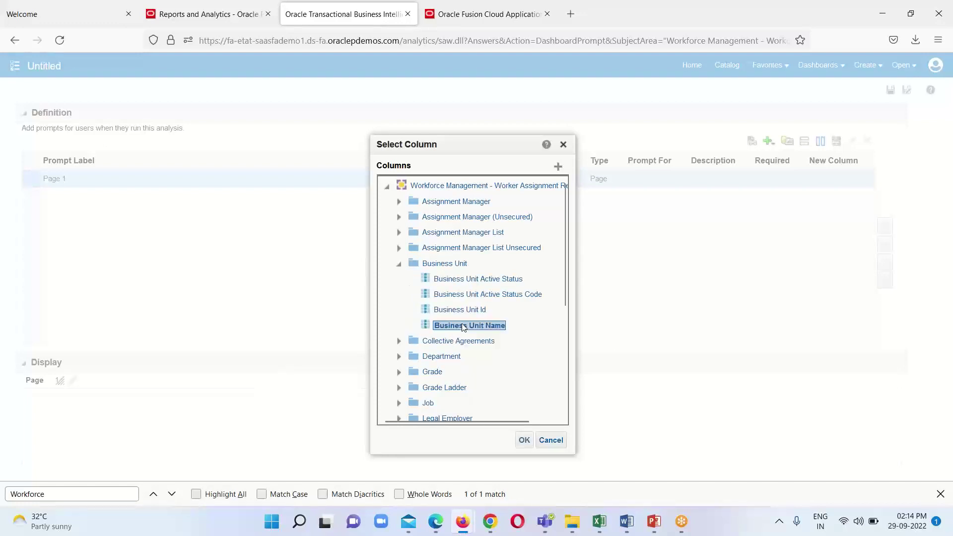
click(399, 356)
click(524, 441)
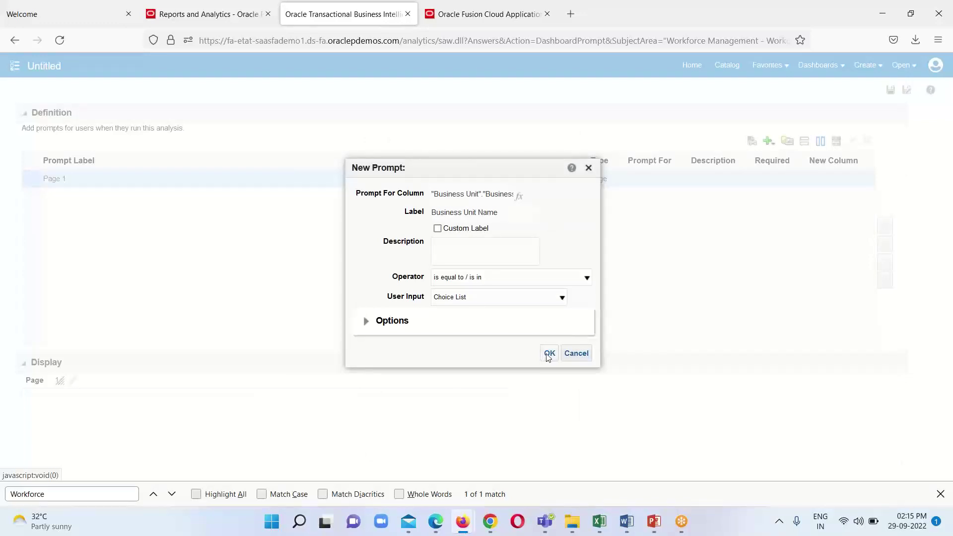
click(549, 353)
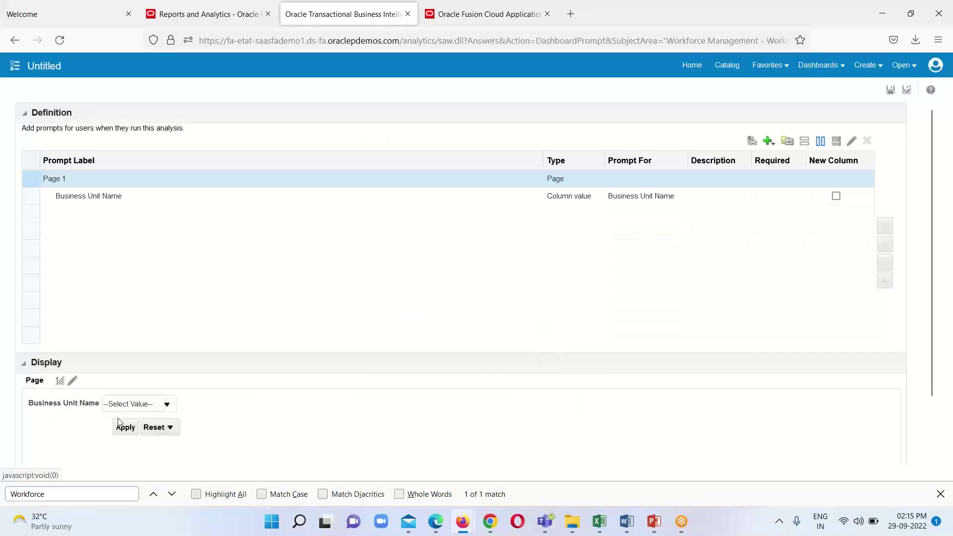
Add a column prompt for Department Name from the Department folder, using the "is equal to / is in" operator
click(771, 142)
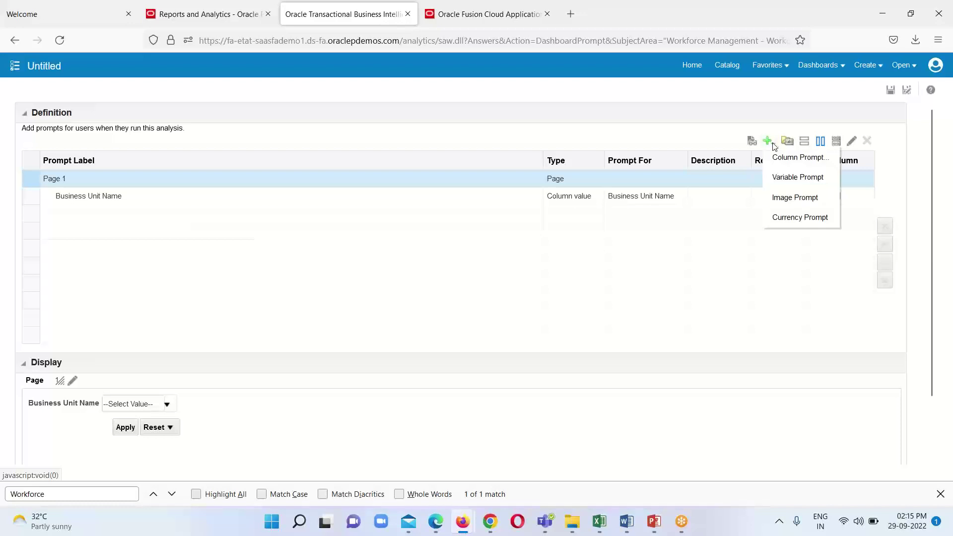
click(777, 163)
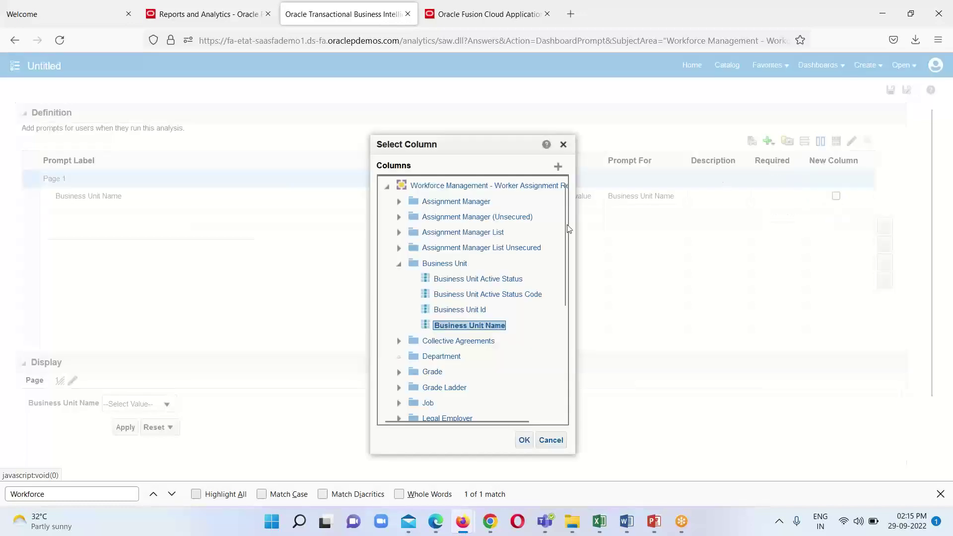
click(399, 264)
click(434, 298)
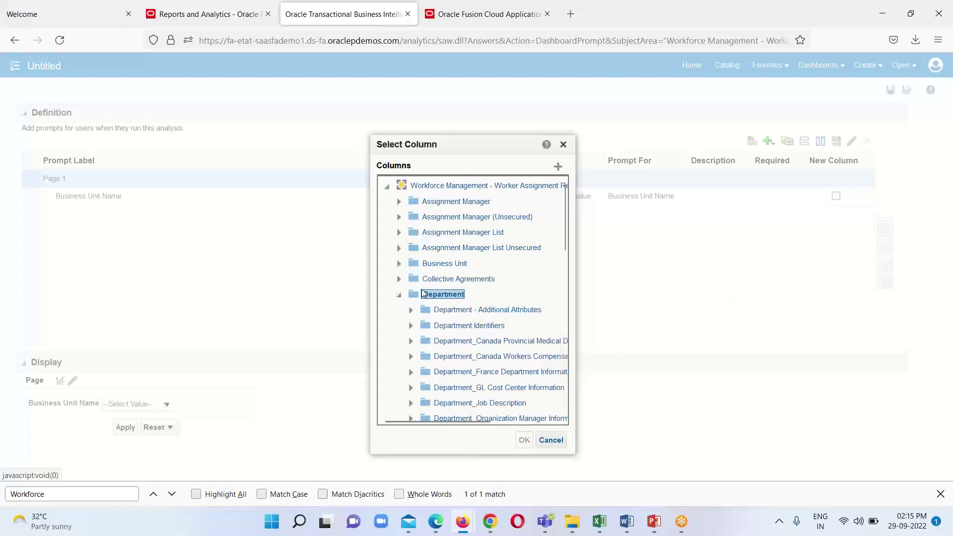
scroll(437, 322, down, 10)
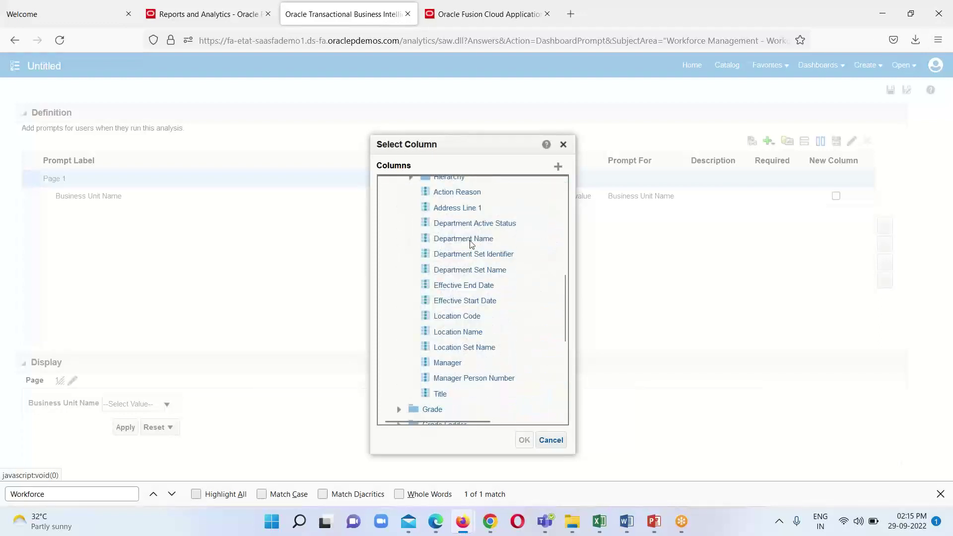
click(470, 238)
click(525, 440)
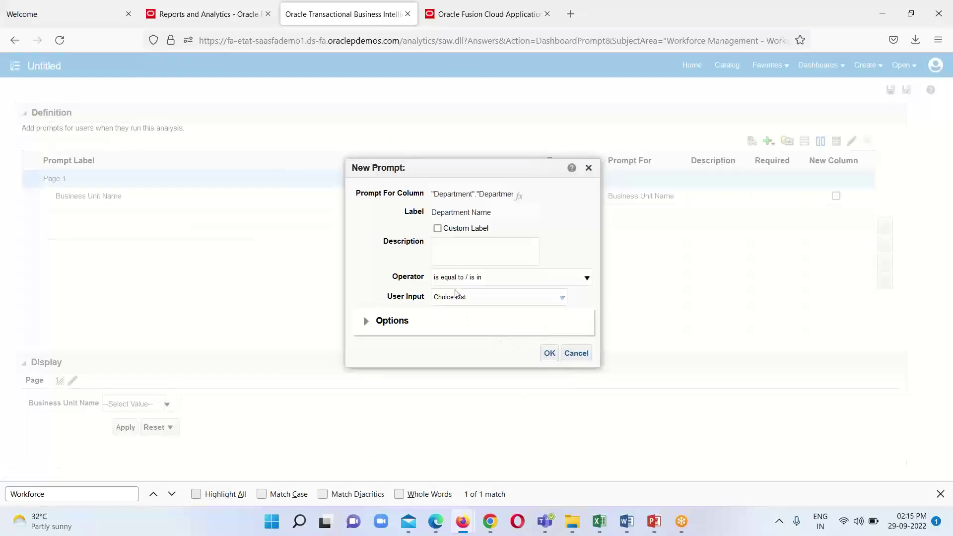
click(562, 298)
click(534, 326)
click(550, 354)
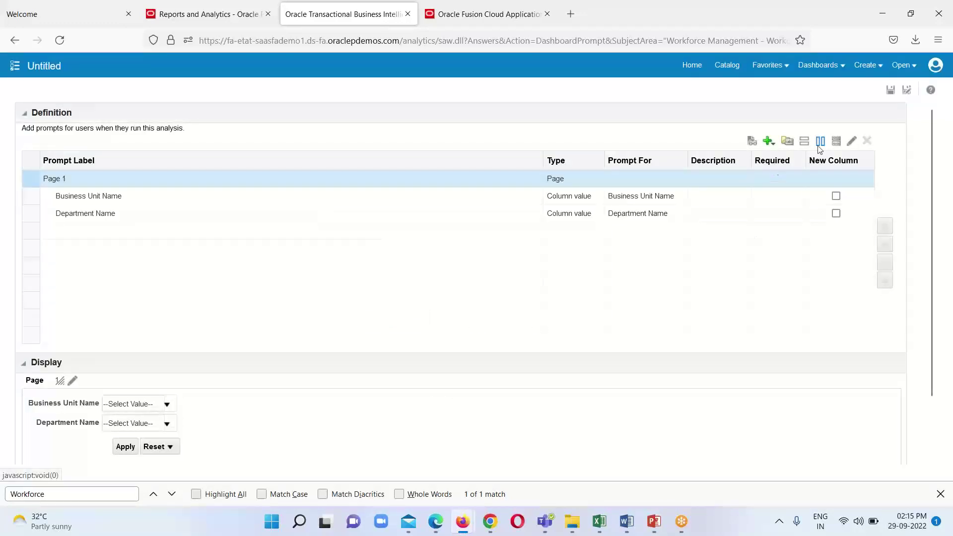
Add a Choice List column prompt for Legal Employer Name and switch the prompt page to a row-based layout
click(769, 141)
click(777, 158)
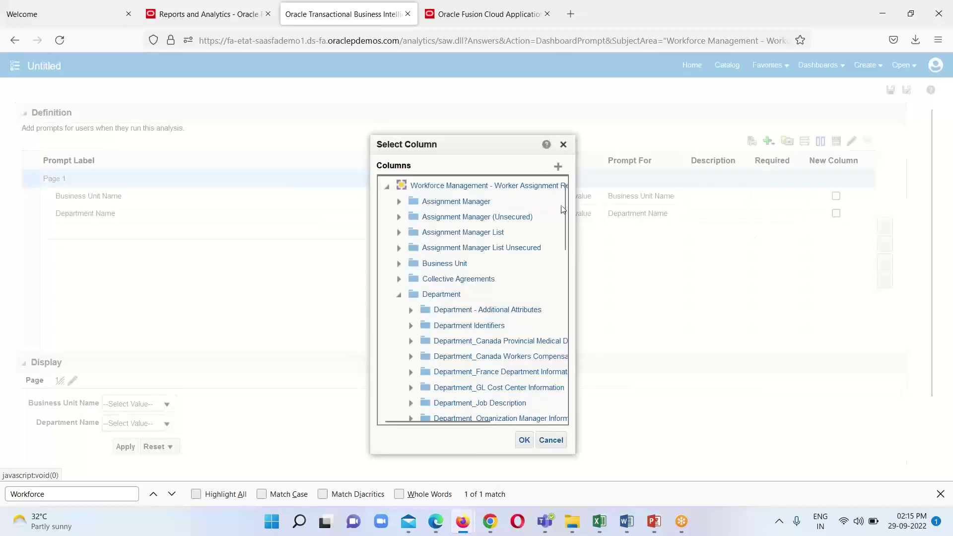
click(400, 296)
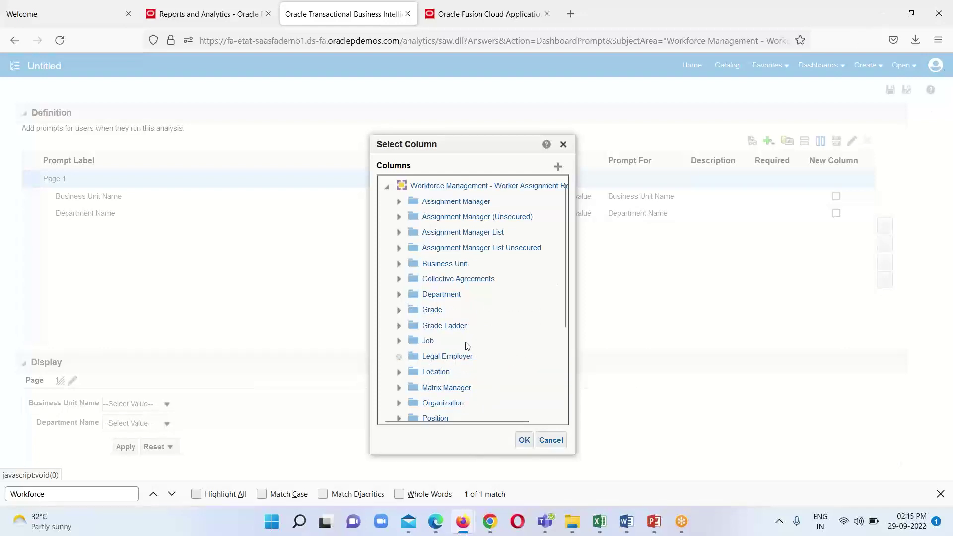
scroll(439, 370, down, 4)
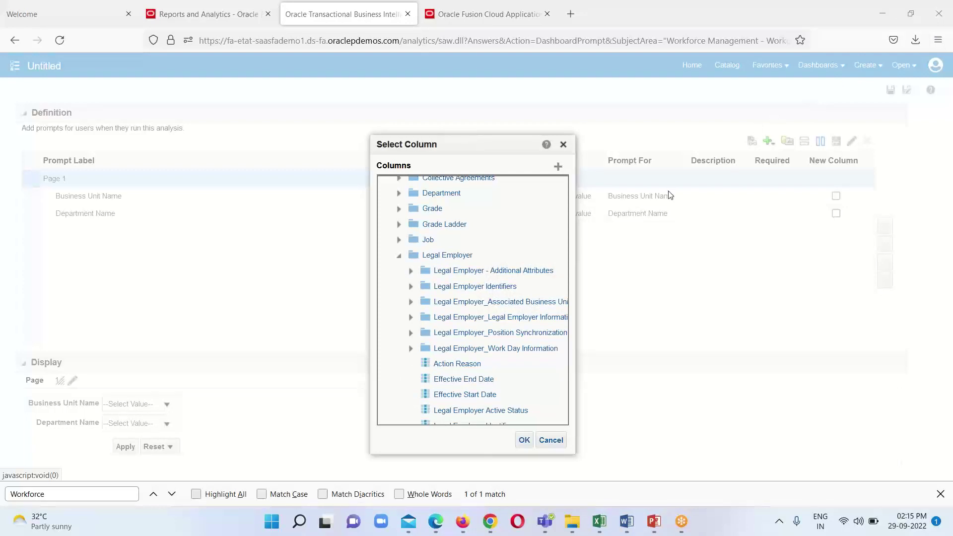
scroll(463, 343, down, 2)
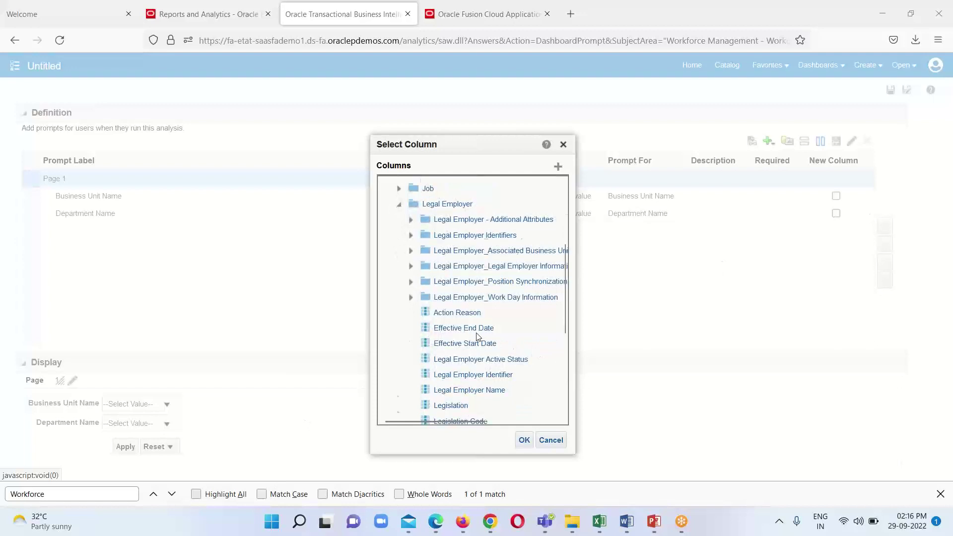
scroll(467, 338, down, 2)
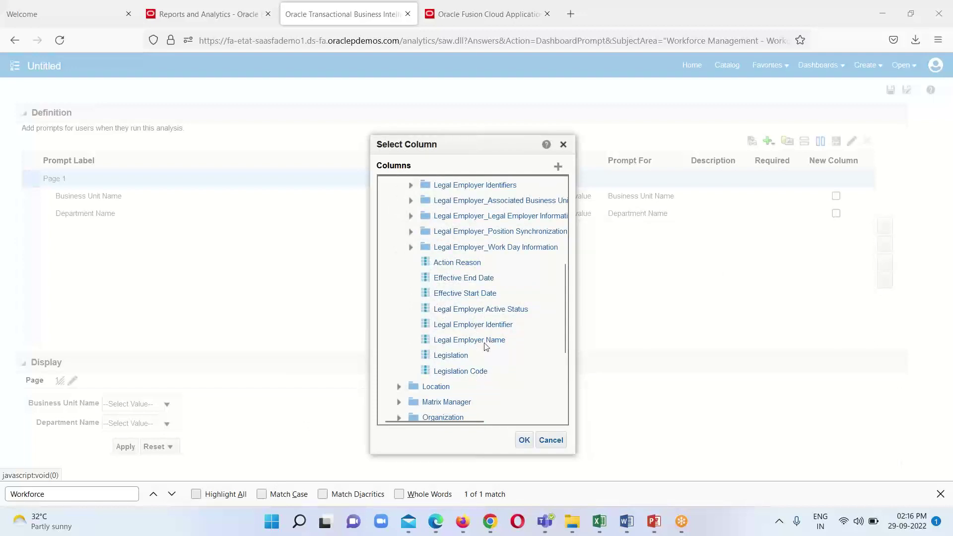
click(484, 342)
click(525, 442)
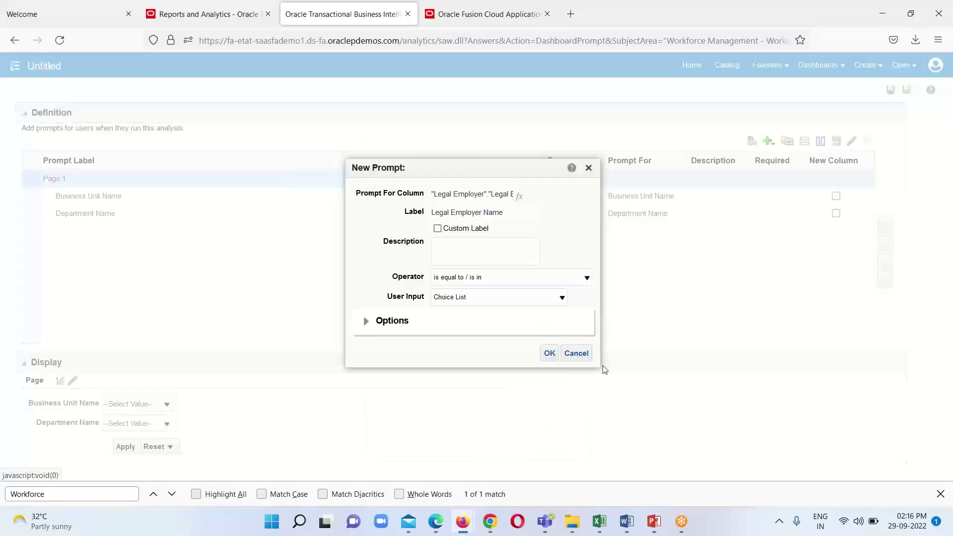
click(549, 353)
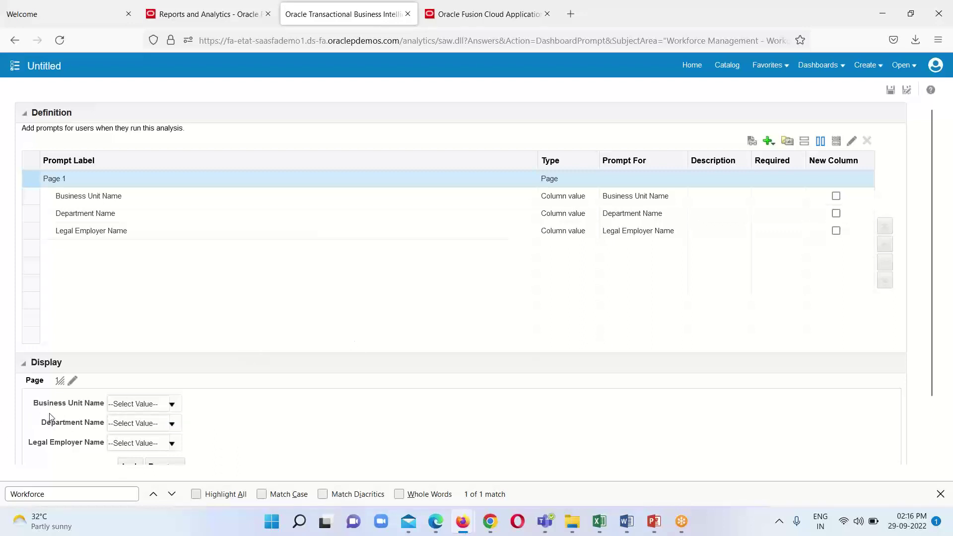
click(805, 143)
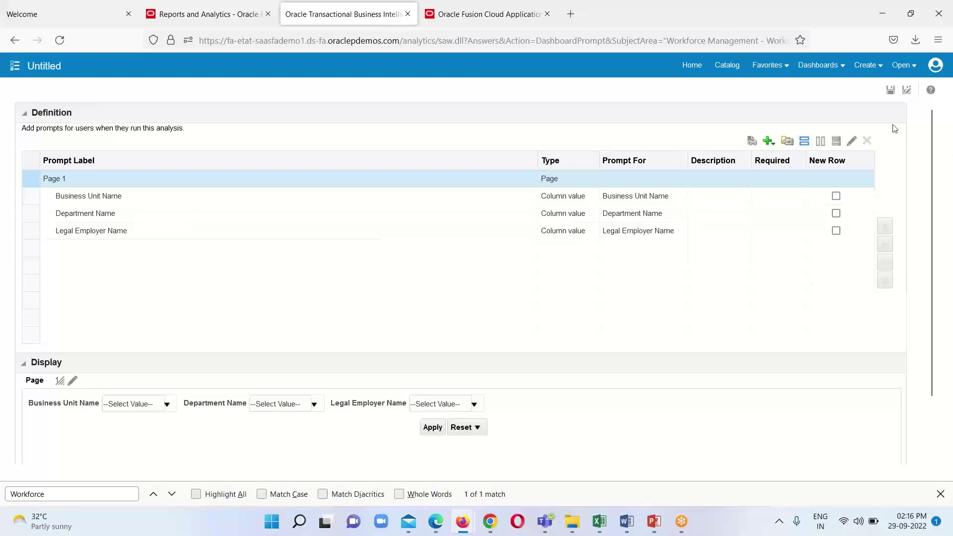
Save the dashboard prompt as "My DB Pro" in /Shared Folders/Custom/My Data
click(889, 91)
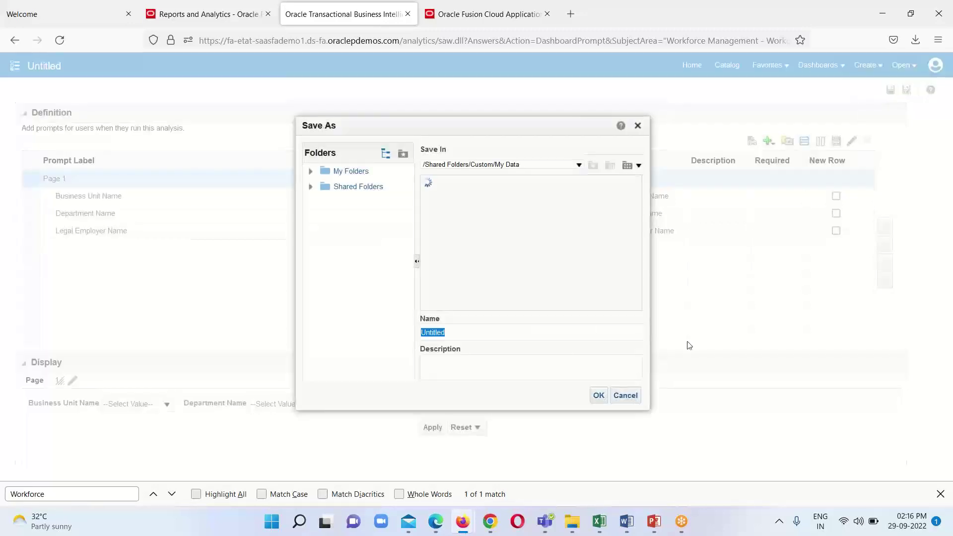
text(My DB Pro)
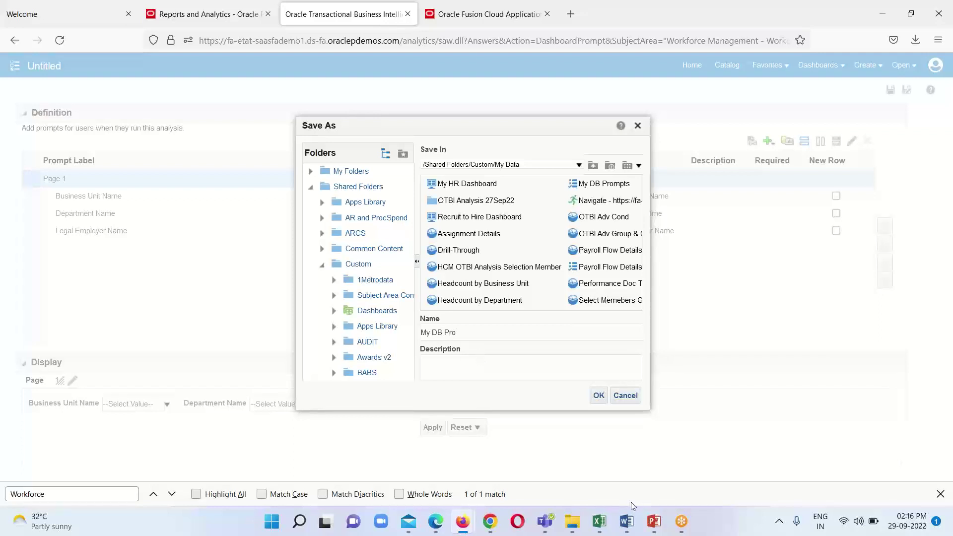
click(599, 397)
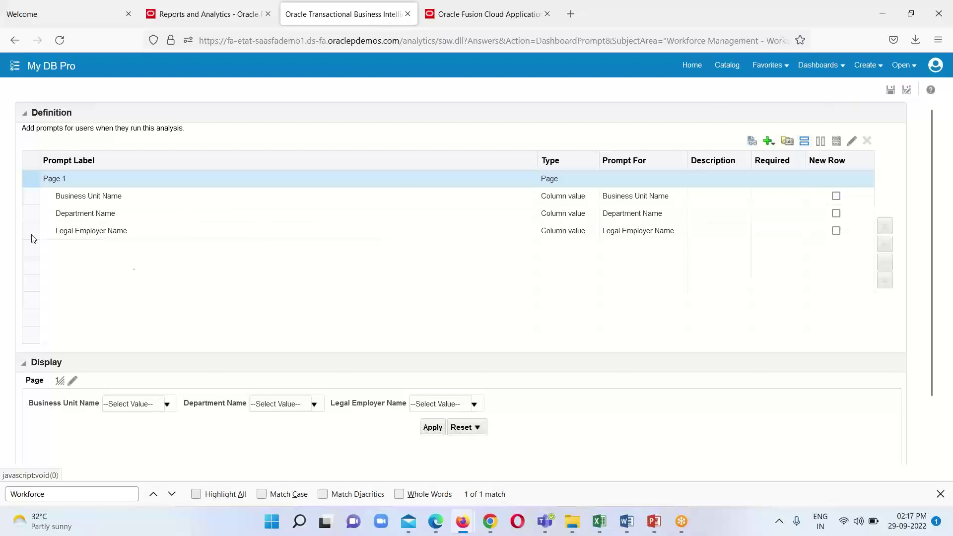
Open the Assignment Details analysis from the catalog for editing and examine the filters in its criteria
click(727, 66)
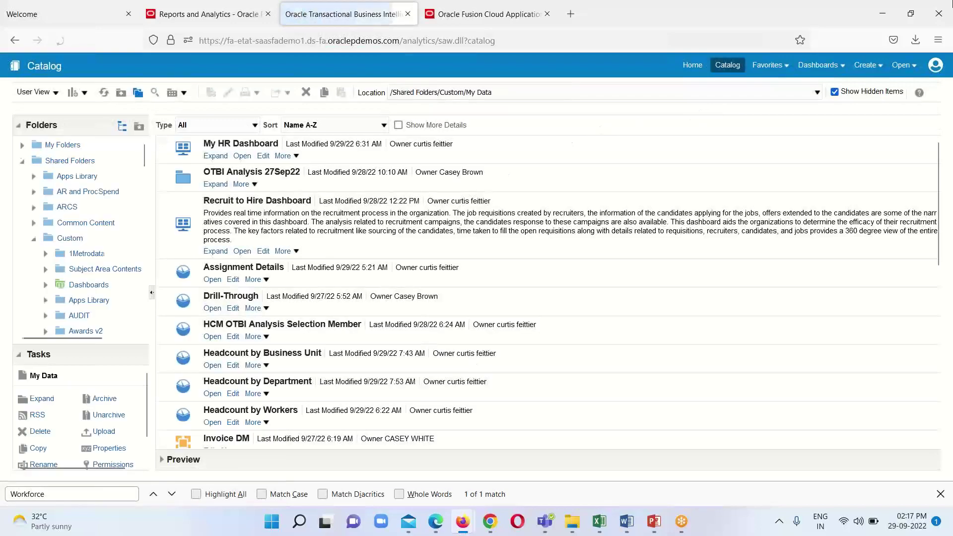
scroll(298, 295, down, 2)
click(233, 229)
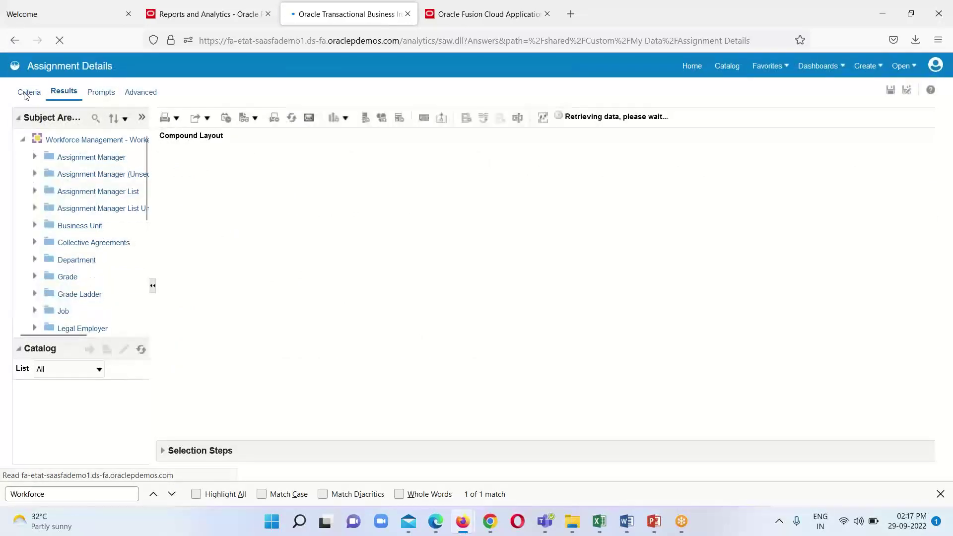
click(26, 93)
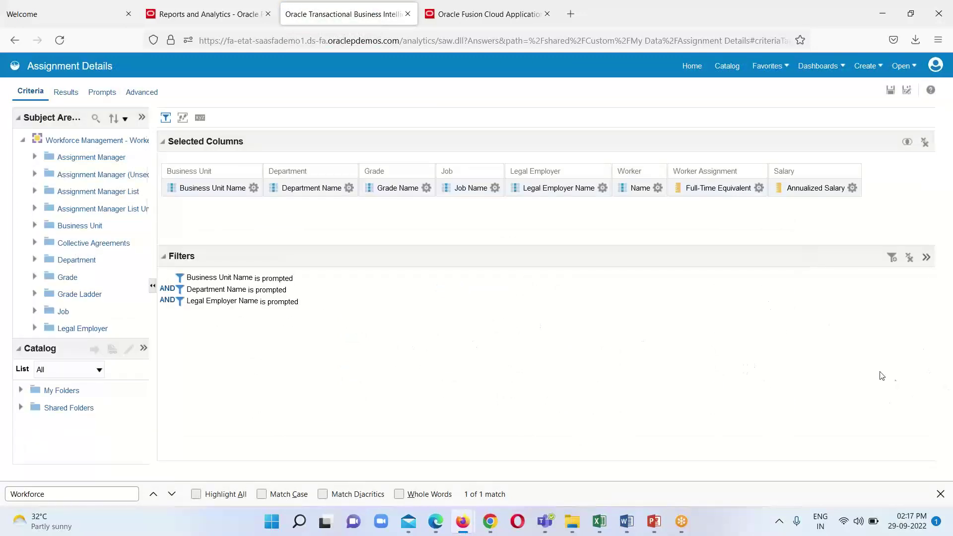
mouse_move(223, 300)
Start a new dashboard and name it "My HR Details DB"
click(866, 70)
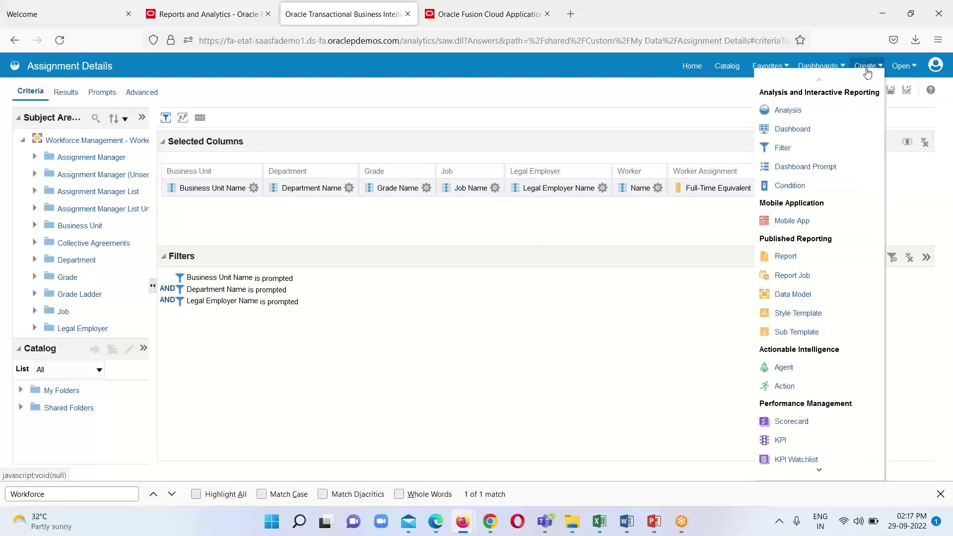
click(794, 127)
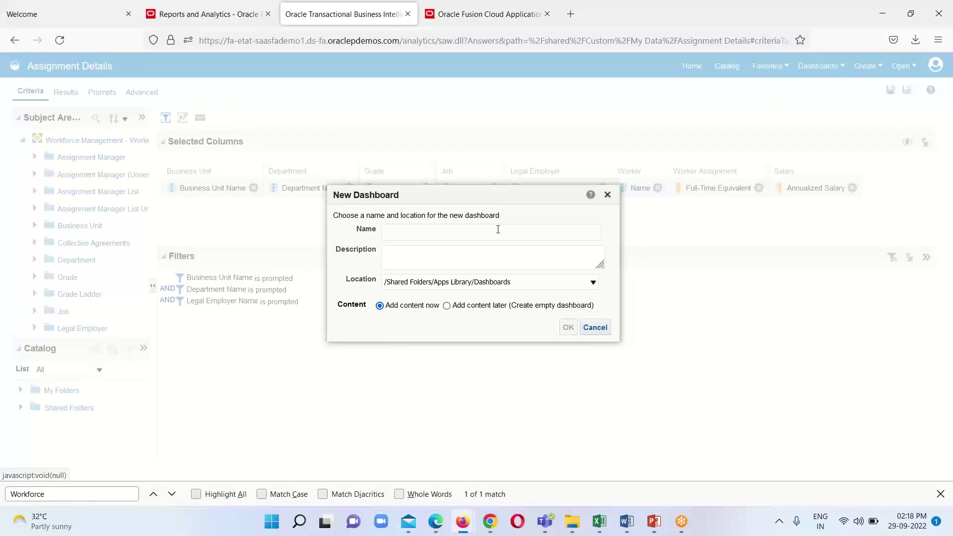
text(H)
key(BackSpace)
key(BackSpace)
text(My HR Details DB)
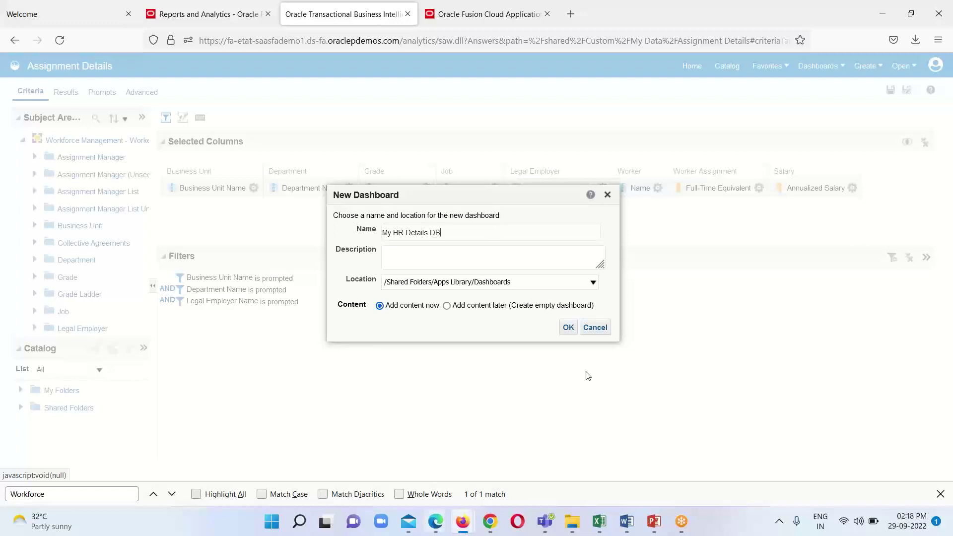
Set the dashboard location to /Shared Folders/Custom/My Data and create the dashboard with content added now
click(587, 284)
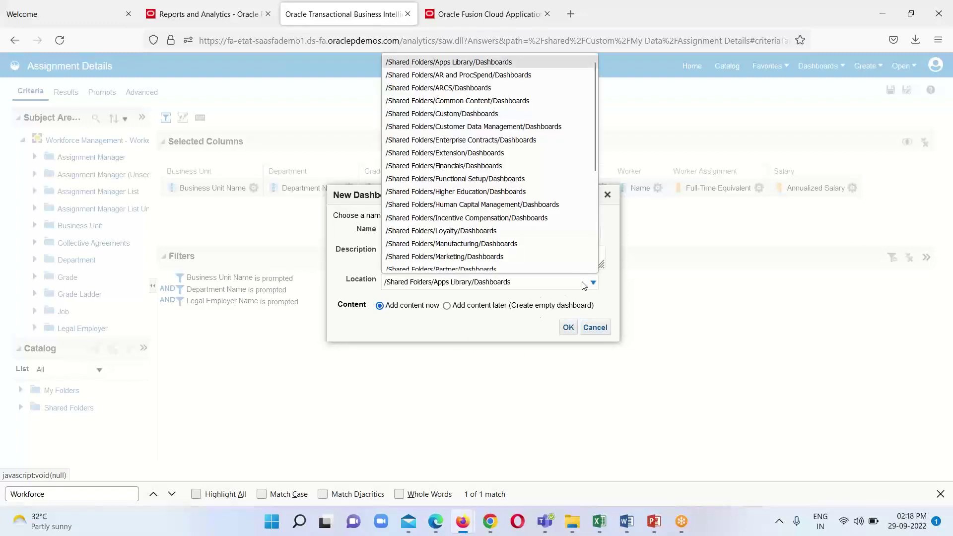
scroll(545, 234, down, 5)
click(418, 265)
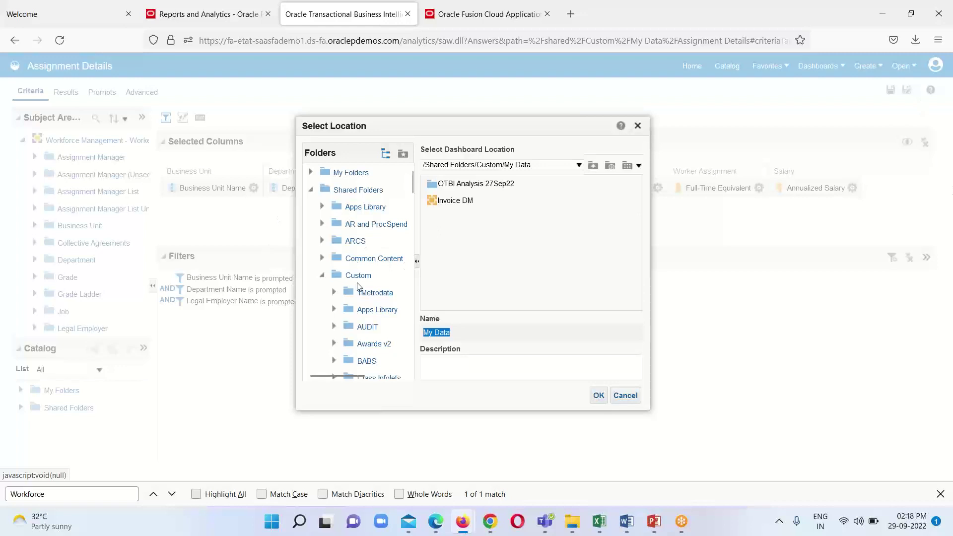
click(361, 276)
scroll(380, 283, down, 9)
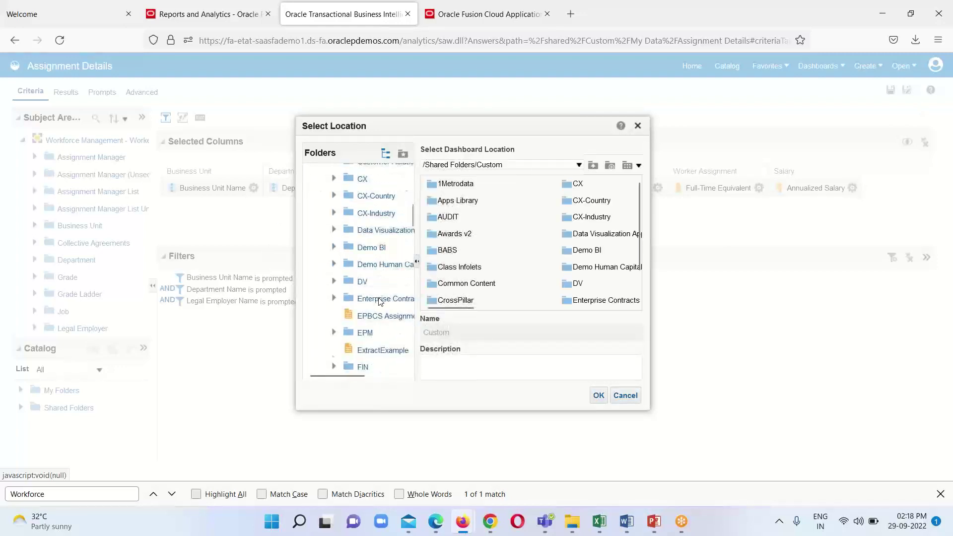
scroll(381, 302, down, 8)
scroll(370, 278, up, 3)
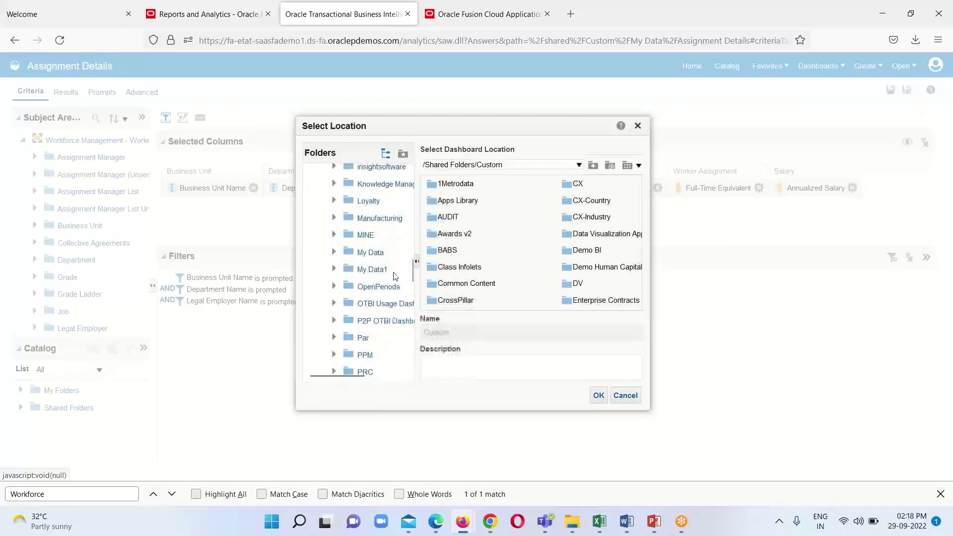
click(371, 254)
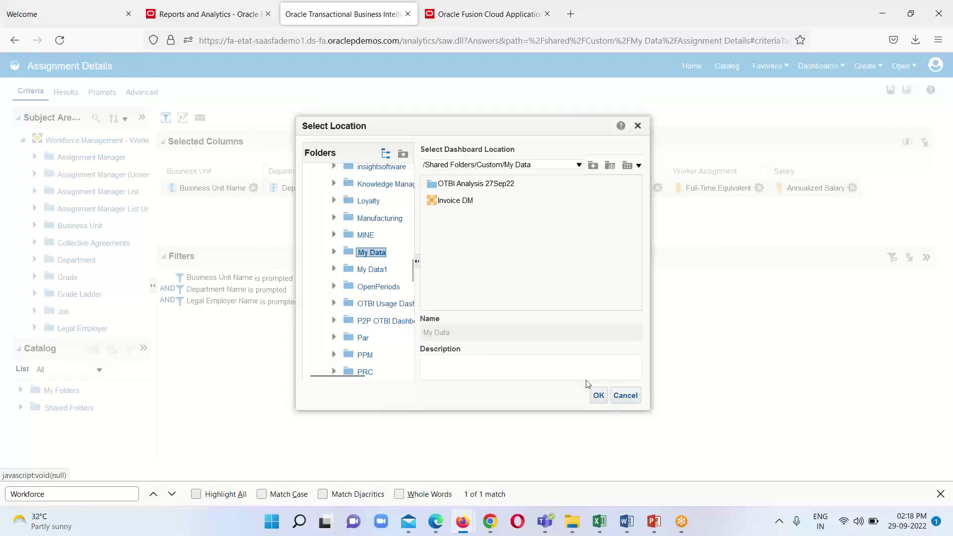
click(599, 396)
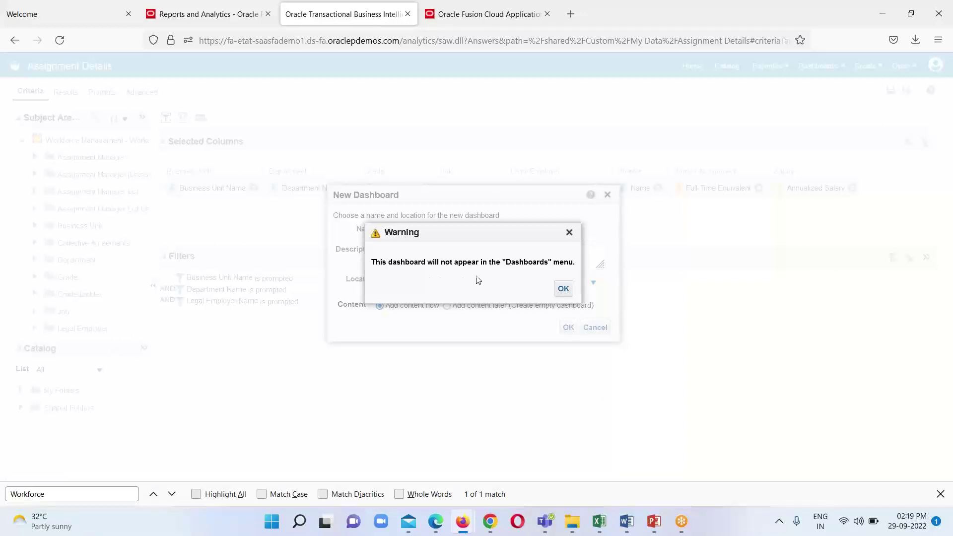
click(563, 289)
click(567, 327)
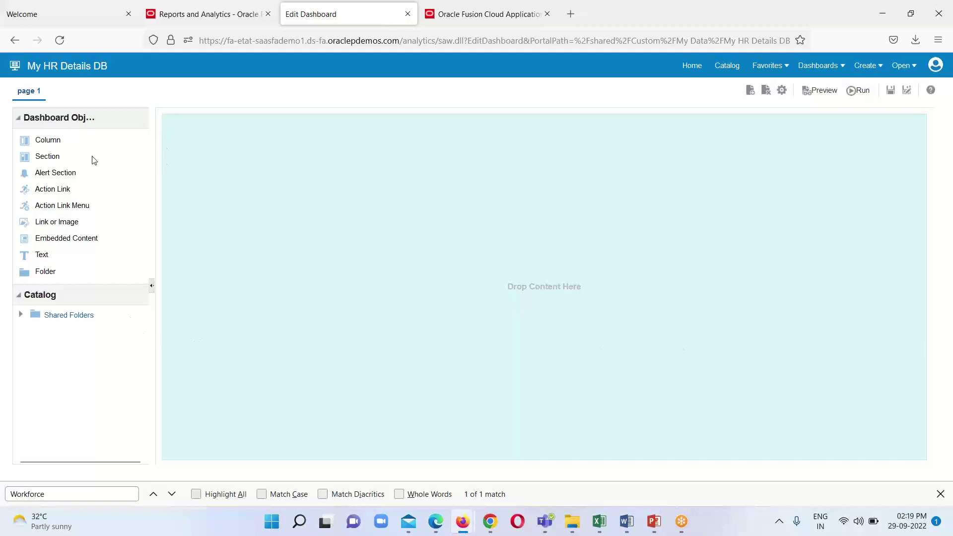
Add a column to page 1 of the dashboard and expand the Custom/My Data folder in the catalog tree
drag(50, 141, 233, 142)
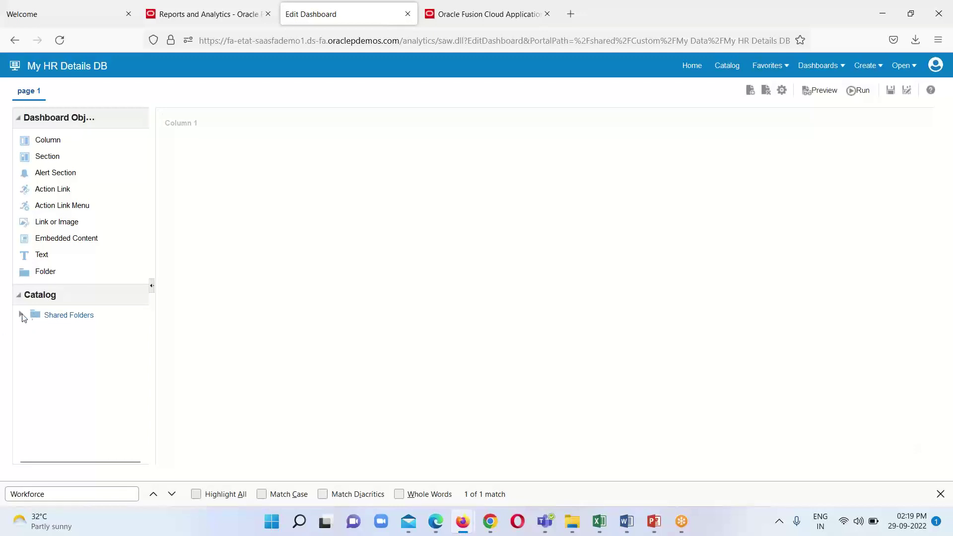
click(20, 315)
scroll(77, 353, down, 2)
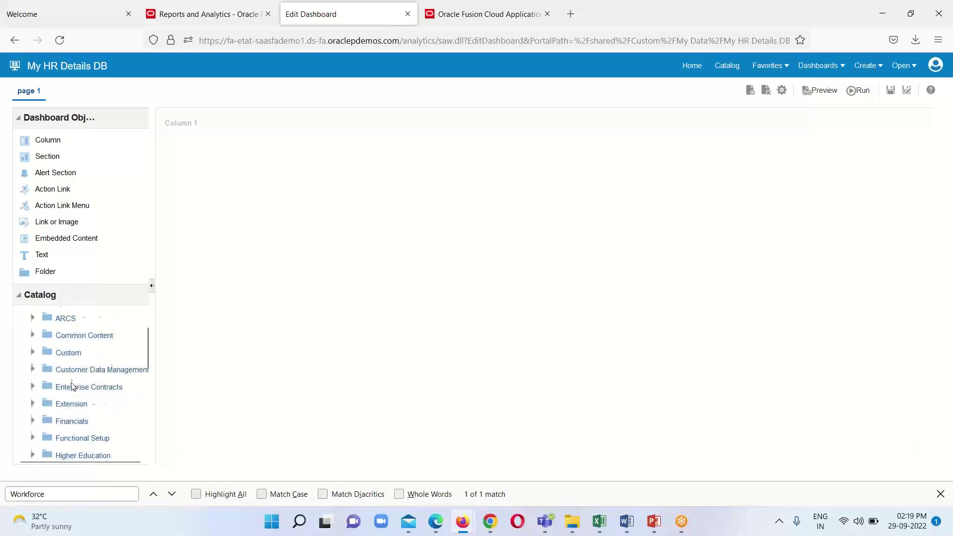
click(74, 349)
scroll(83, 372, down, 1)
scroll(85, 373, down, 5)
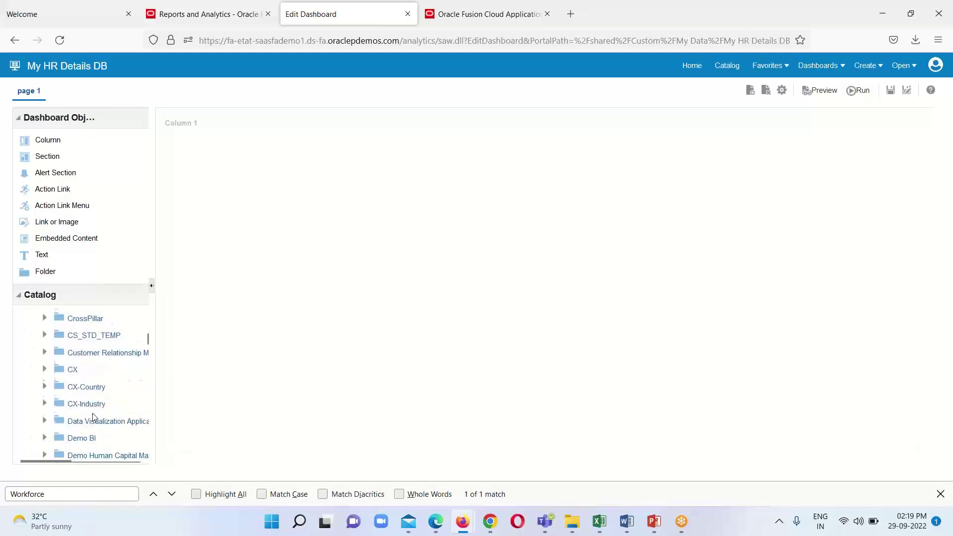
scroll(96, 417, down, 6)
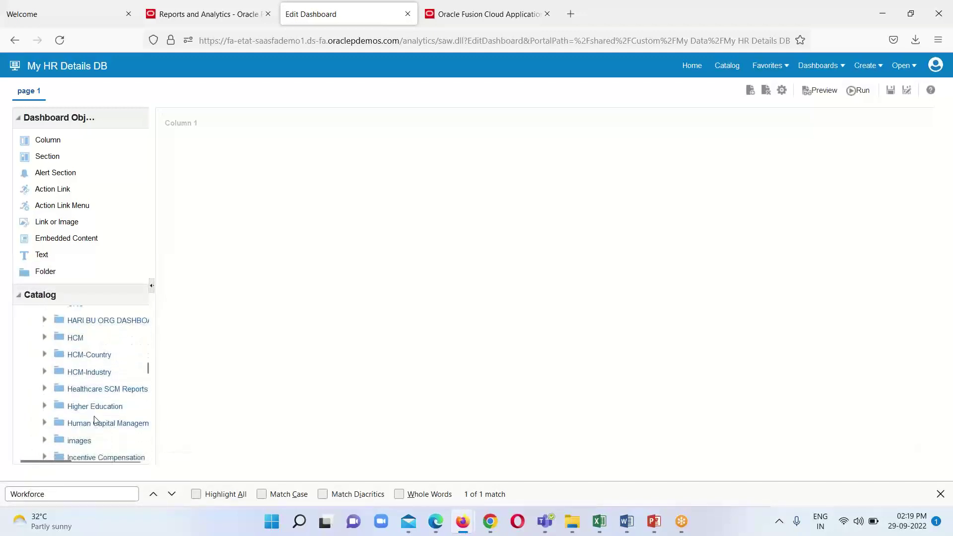
scroll(96, 420, down, 2)
click(81, 413)
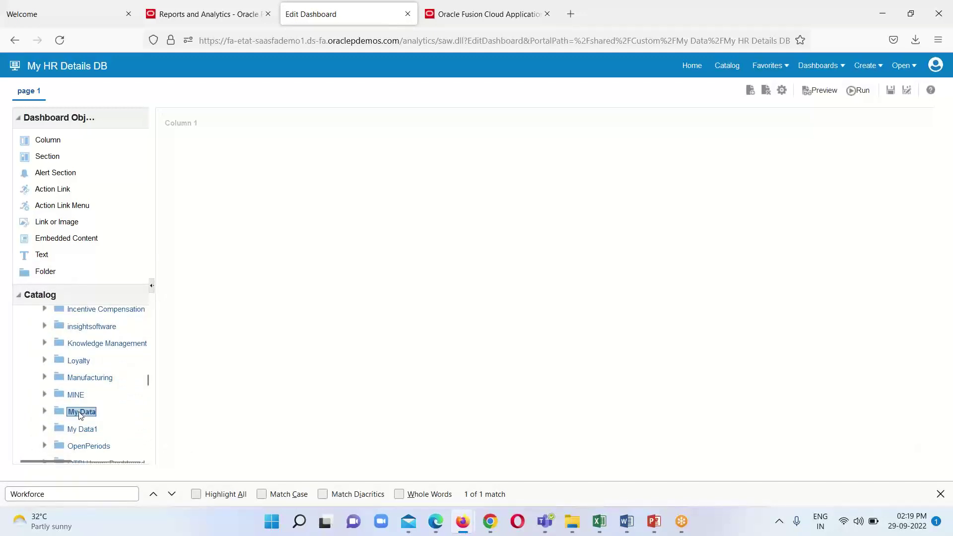
double_click(95, 416)
Place the My DB Pro prompt from the My Data folder into Column 1 of the dashboard page
scroll(94, 416, down, 2)
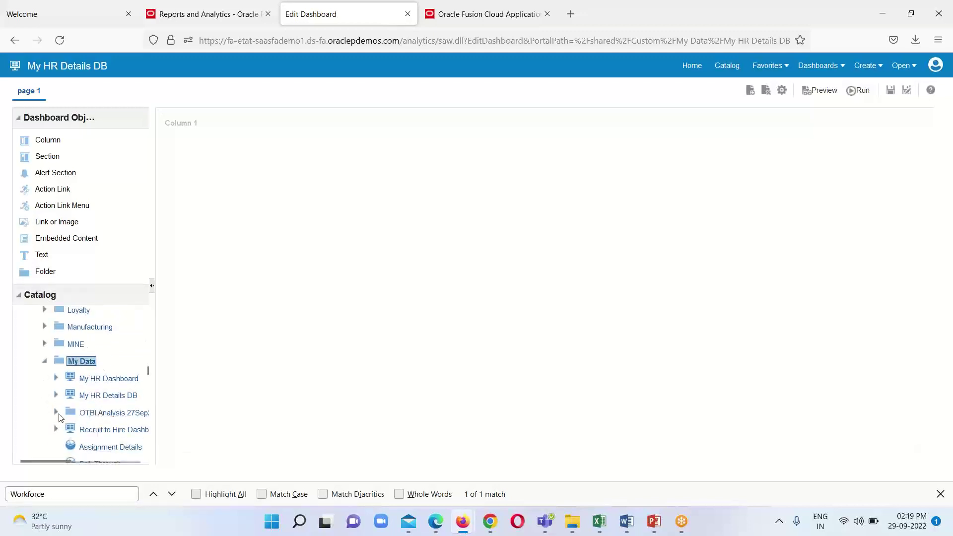
scroll(72, 427, down, 4)
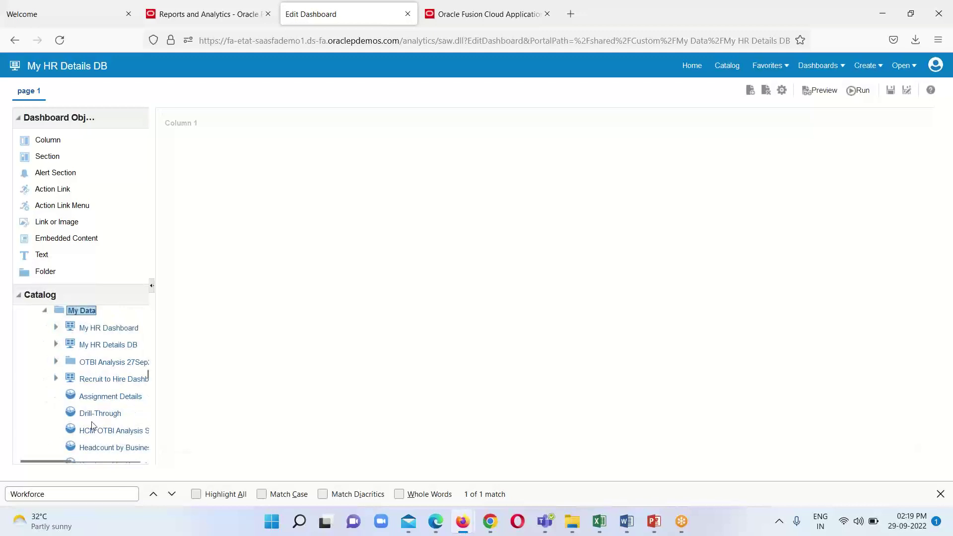
scroll(60, 434, down, 2)
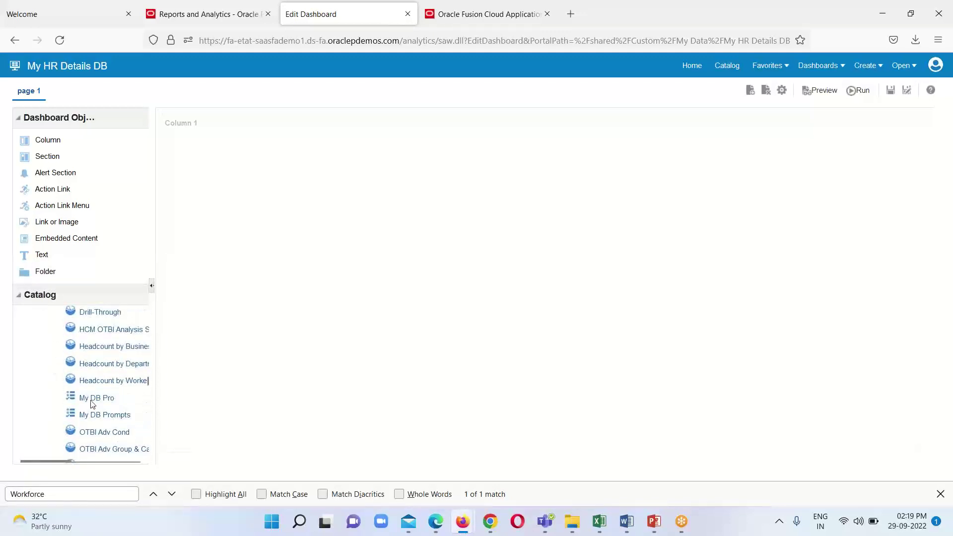
click(95, 398)
drag(97, 400, 271, 213)
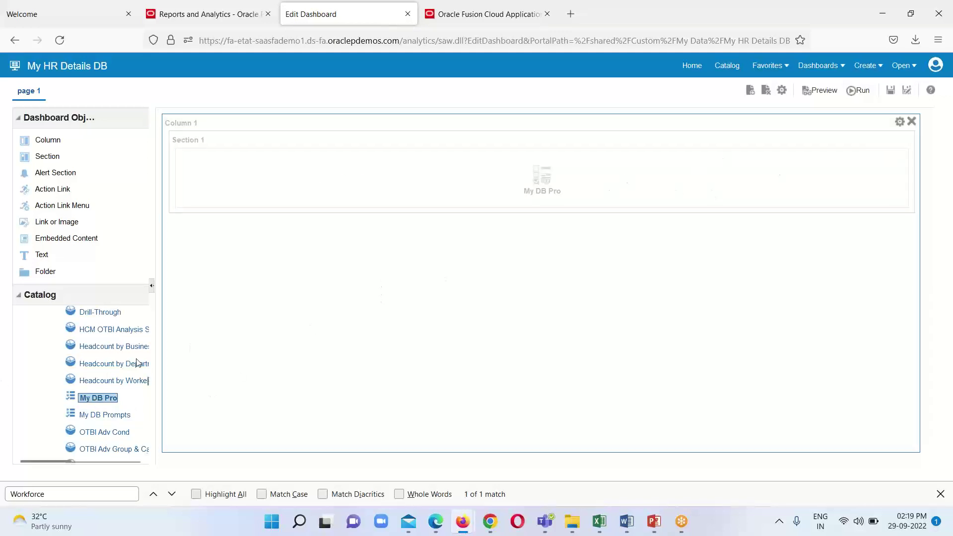
Add Headcount by Business Unit and Headcount by Department to one section below the prompt and give that section a horizontal layout
scroll(70, 396, up, 3)
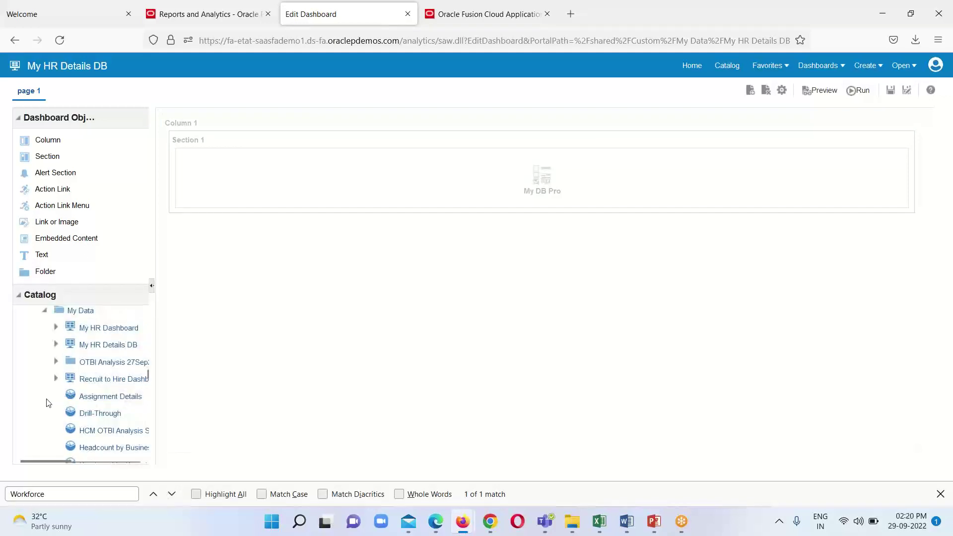
scroll(48, 413, down, 3)
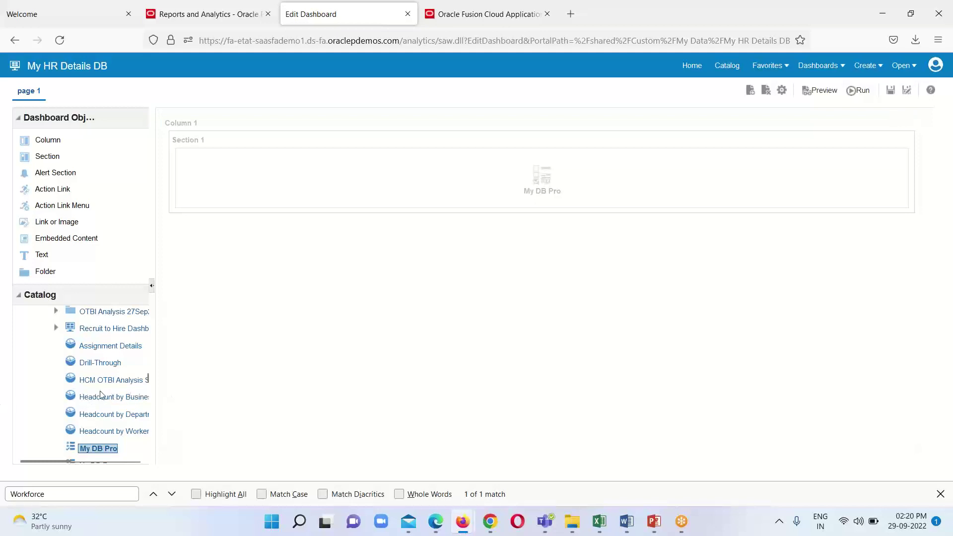
drag(99, 401, 204, 273)
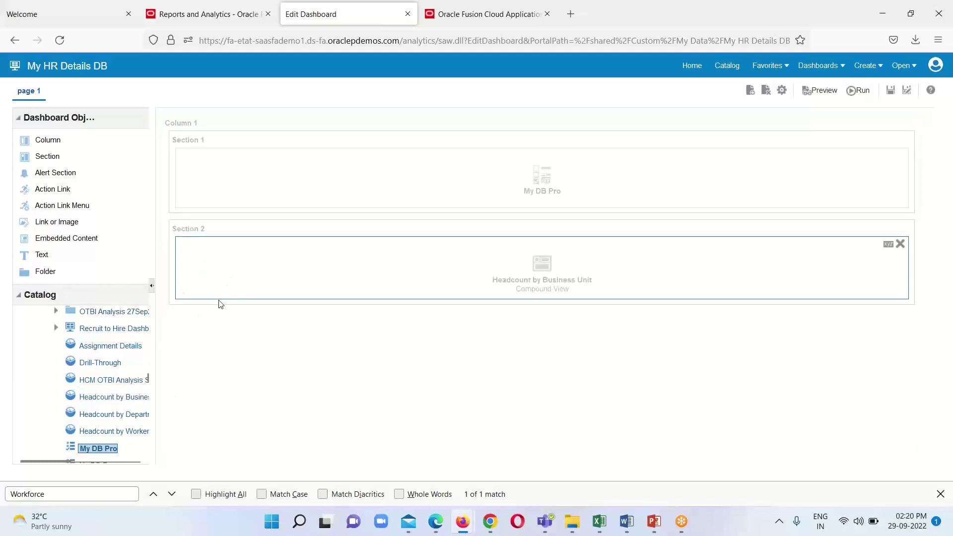
drag(102, 418, 459, 307)
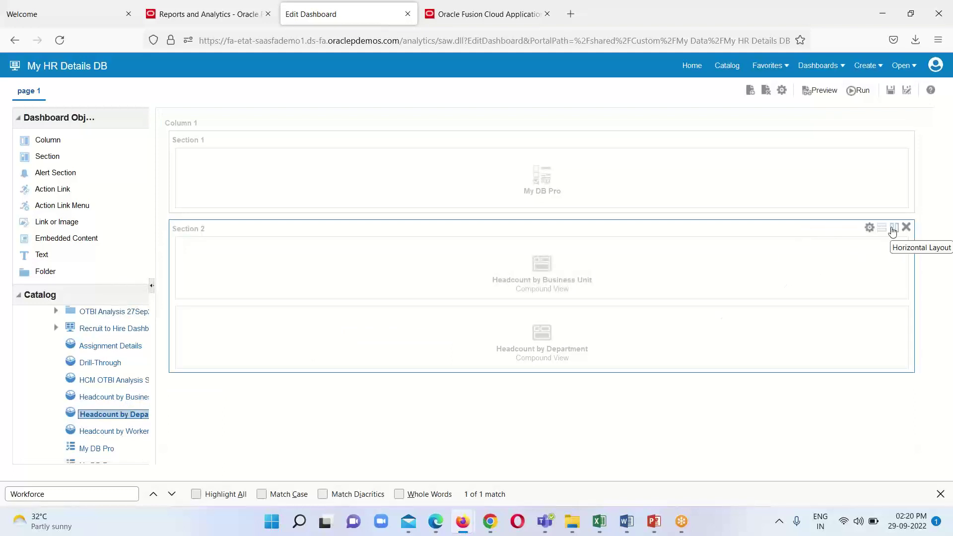
click(893, 229)
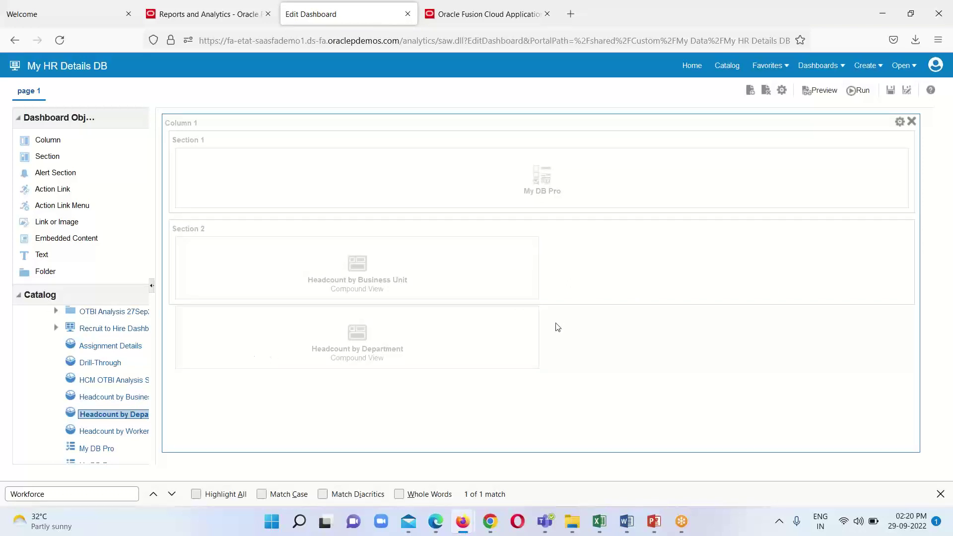
Add the Assignment Details analysis in its own section below the headcount analyses
scroll(68, 405, down, 2)
scroll(69, 407, down, 2)
scroll(87, 423, up, 4)
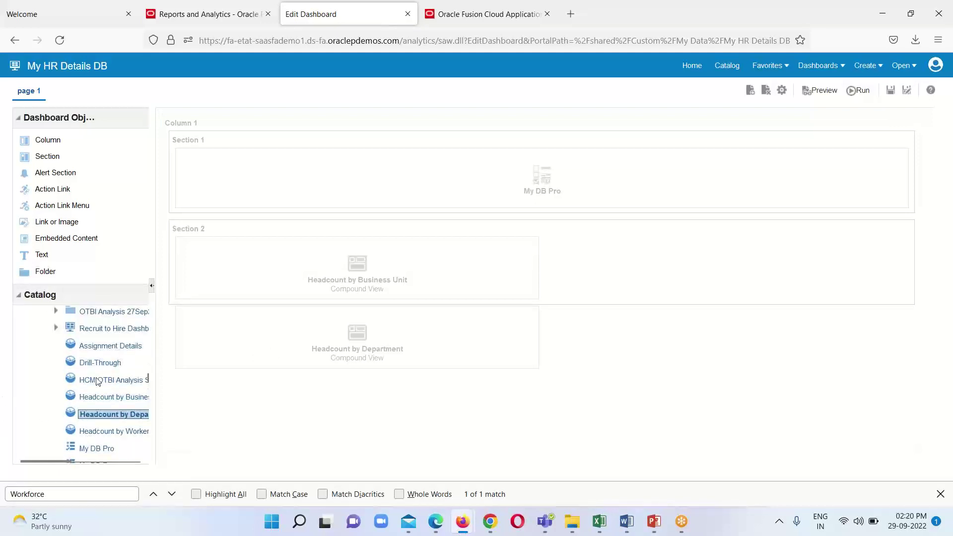
click(102, 346)
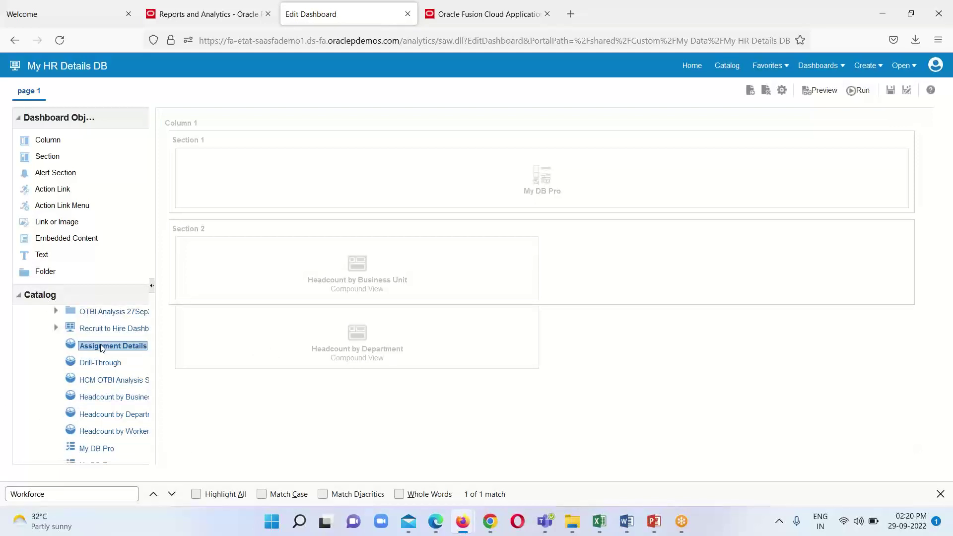
drag(102, 348, 494, 443)
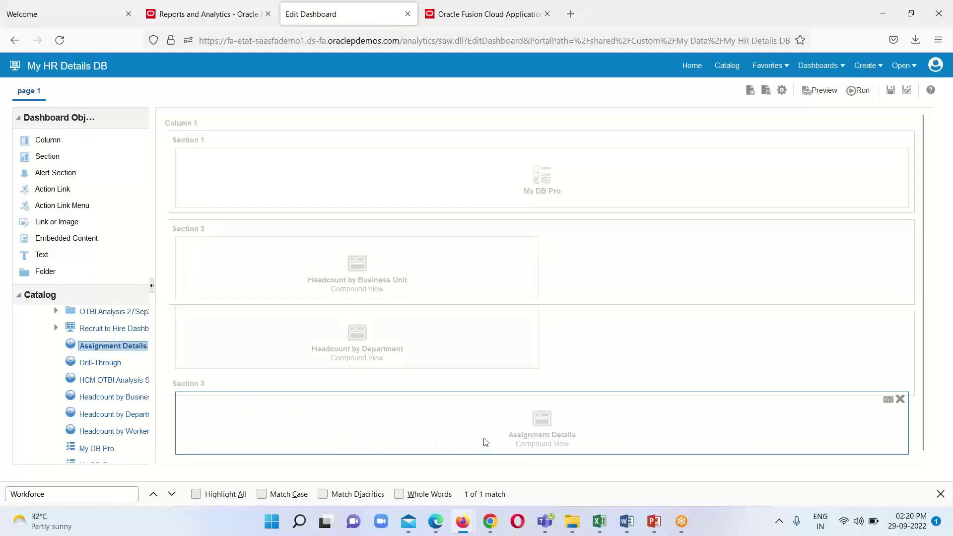
Save the My HR Details DB dashboard and run it
click(891, 92)
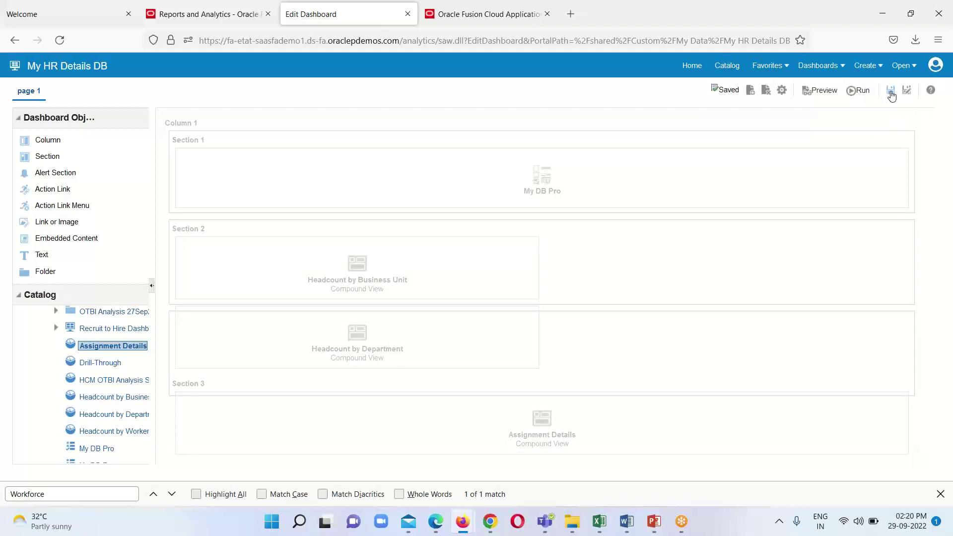
click(854, 92)
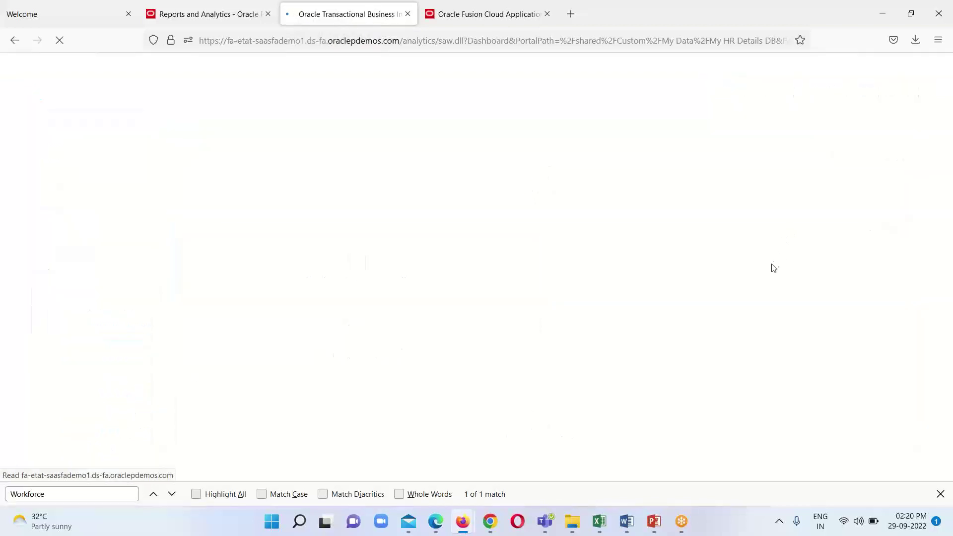
Look over the running dashboard and search the Business Unit Name prompt's values for names containing US
scroll(750, 281, down, 1)
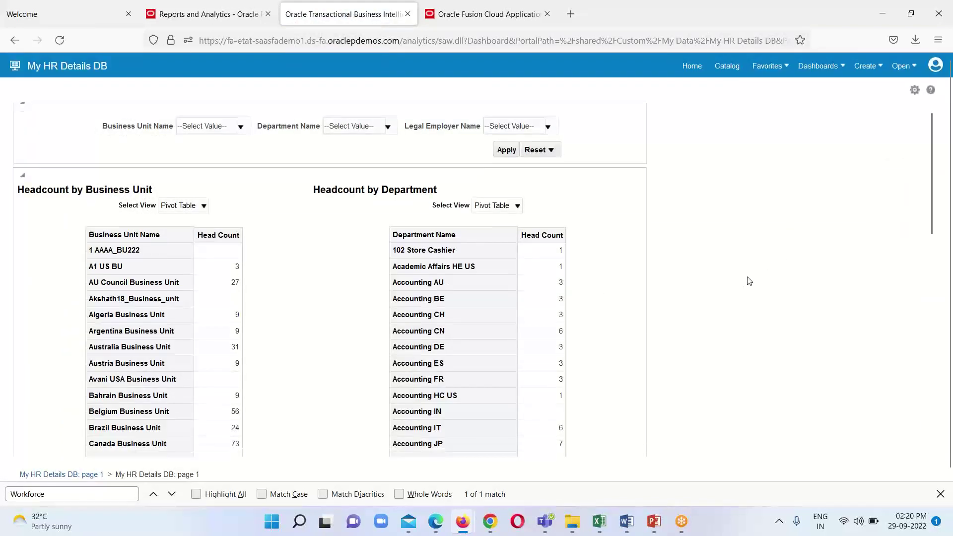
scroll(749, 281, down, 10)
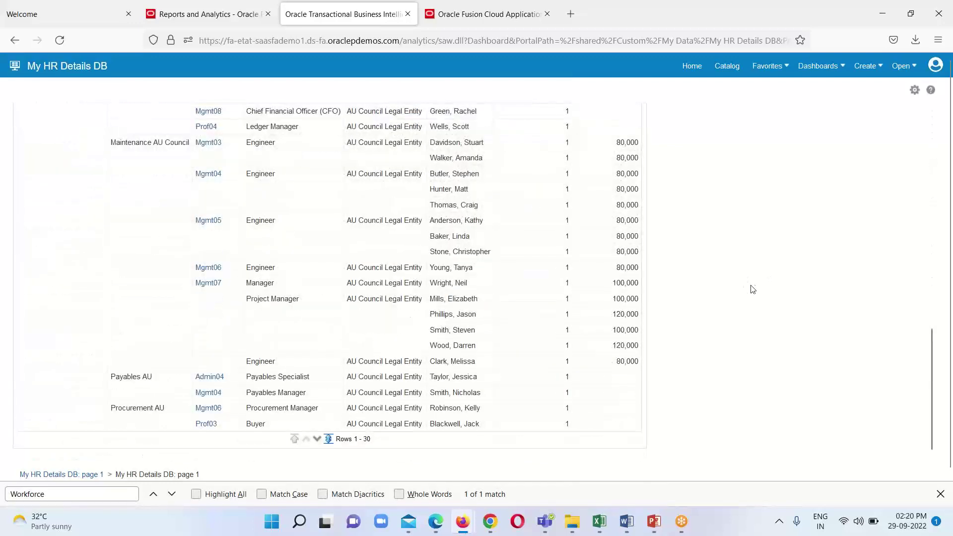
scroll(747, 288, up, 12)
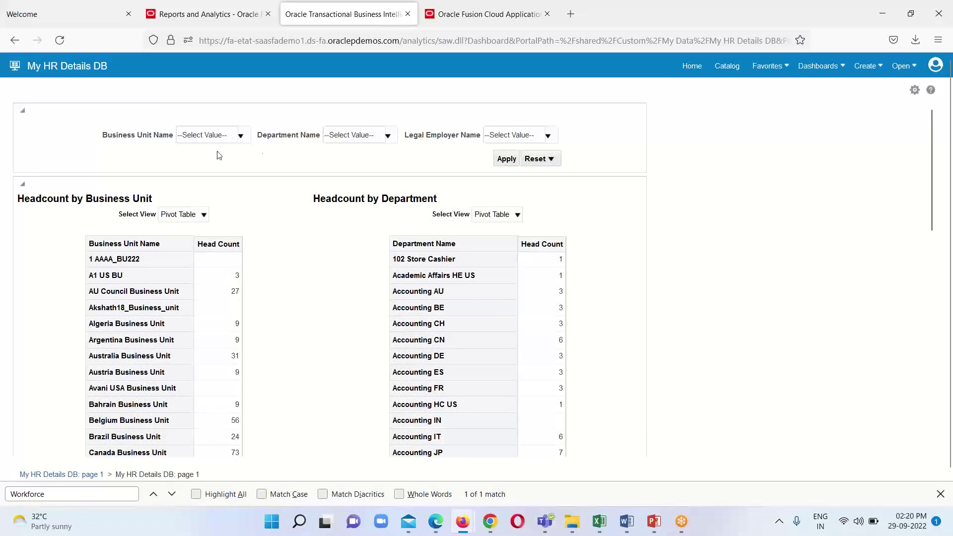
click(240, 137)
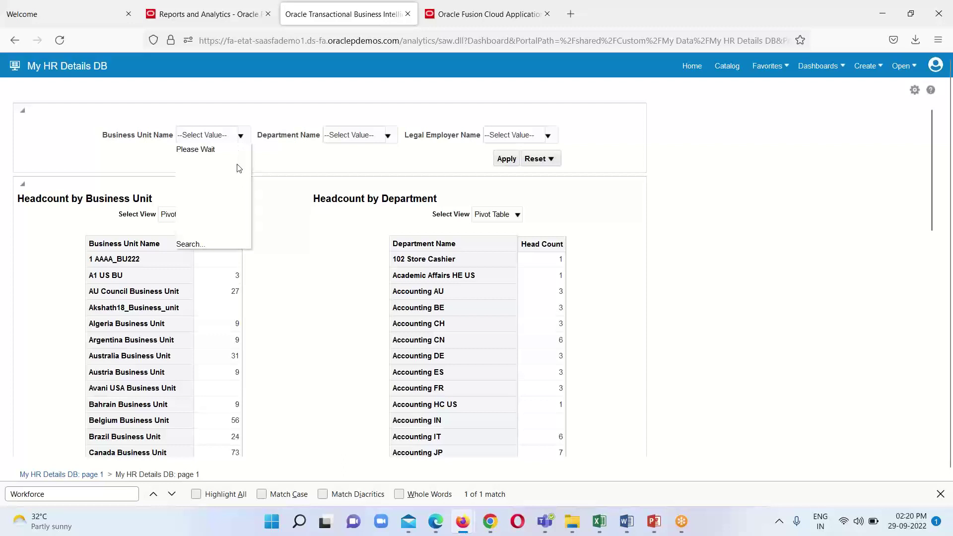
scroll(235, 188, down, 2)
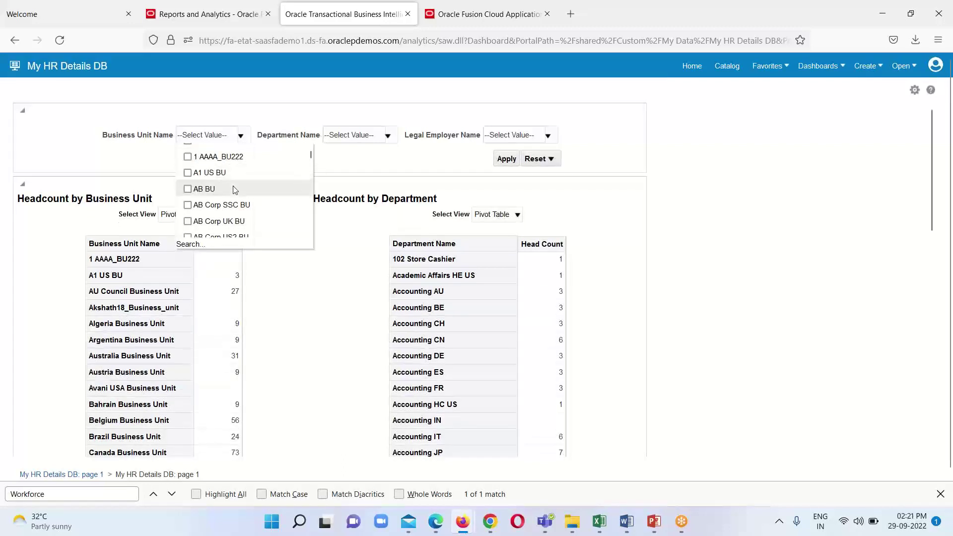
scroll(236, 191, down, 10)
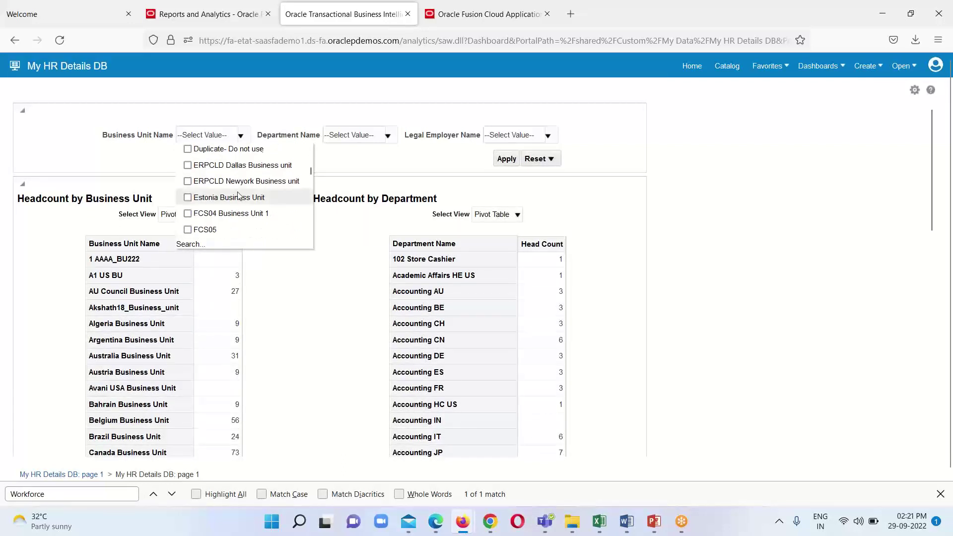
scroll(238, 195, down, 3)
click(193, 245)
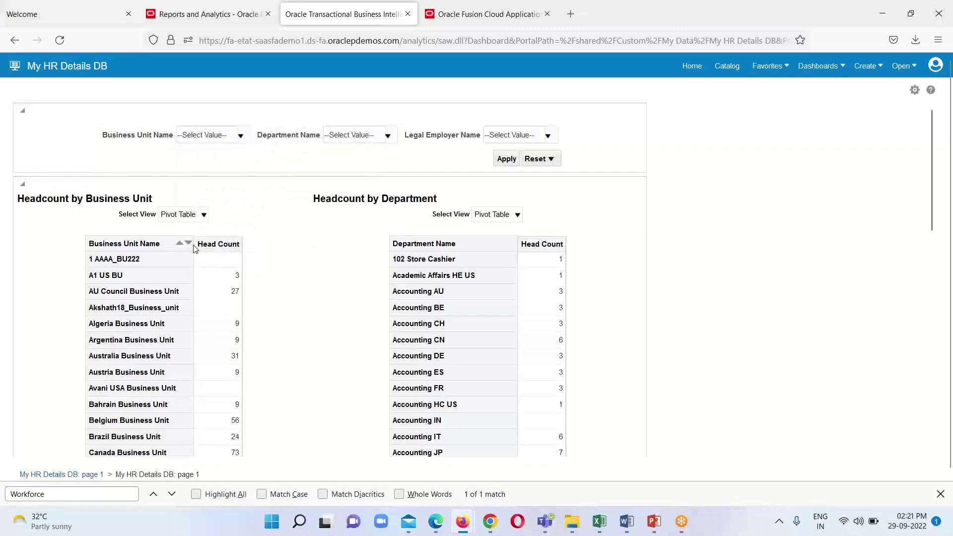
click(373, 198)
text(US)
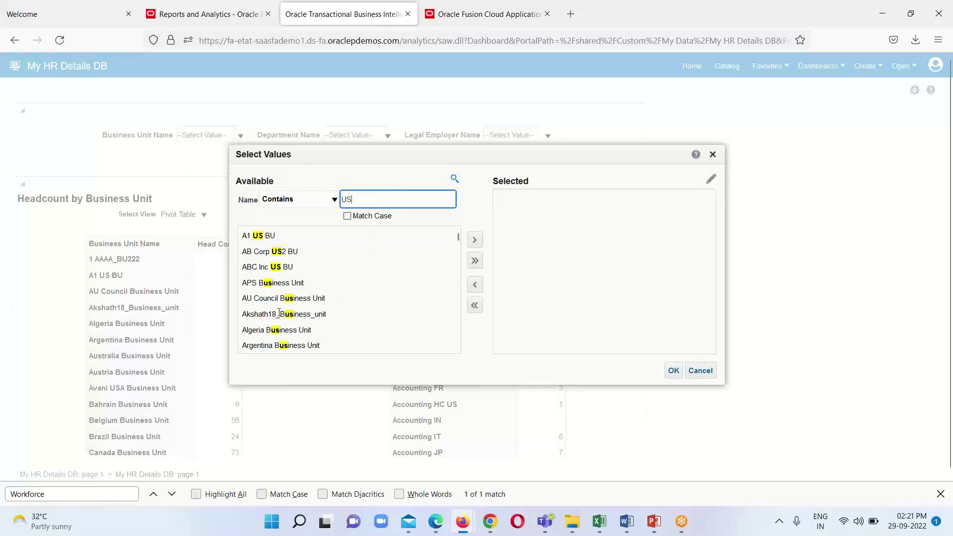
Choose Algeria Business Unit, Argentina Business Unit and Australia Business Unit as the Business Unit Name prompt values
click(277, 298)
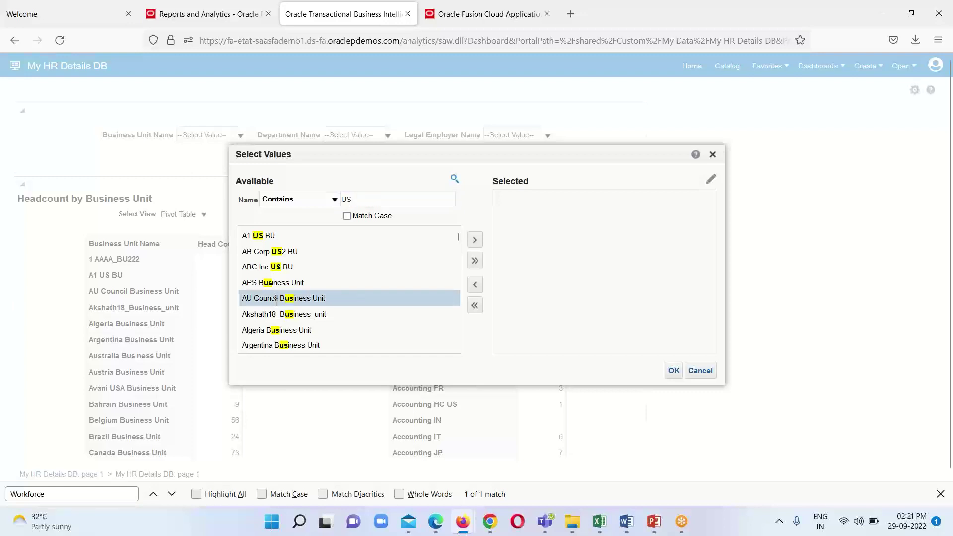
click(284, 330)
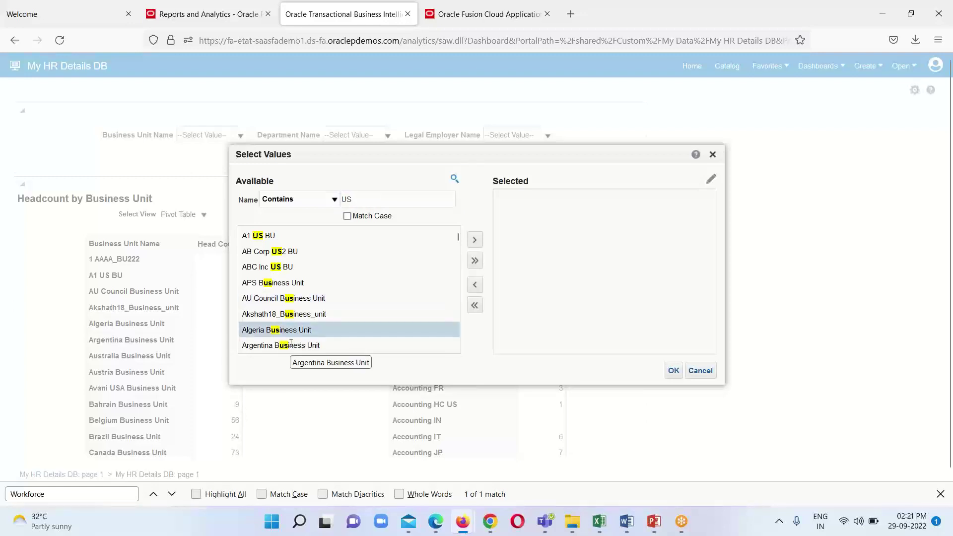
click(291, 344)
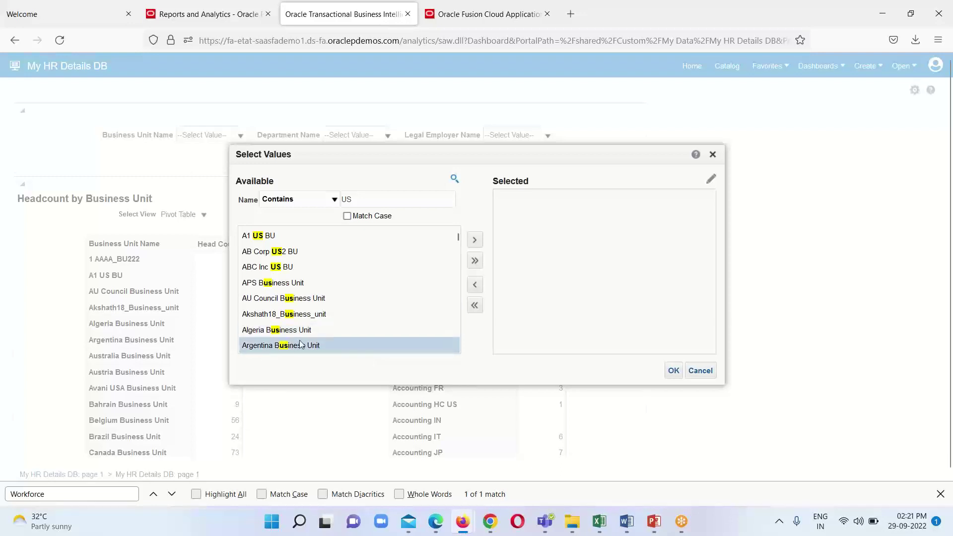
click(299, 334)
click(299, 344)
ctrl+click(299, 332)
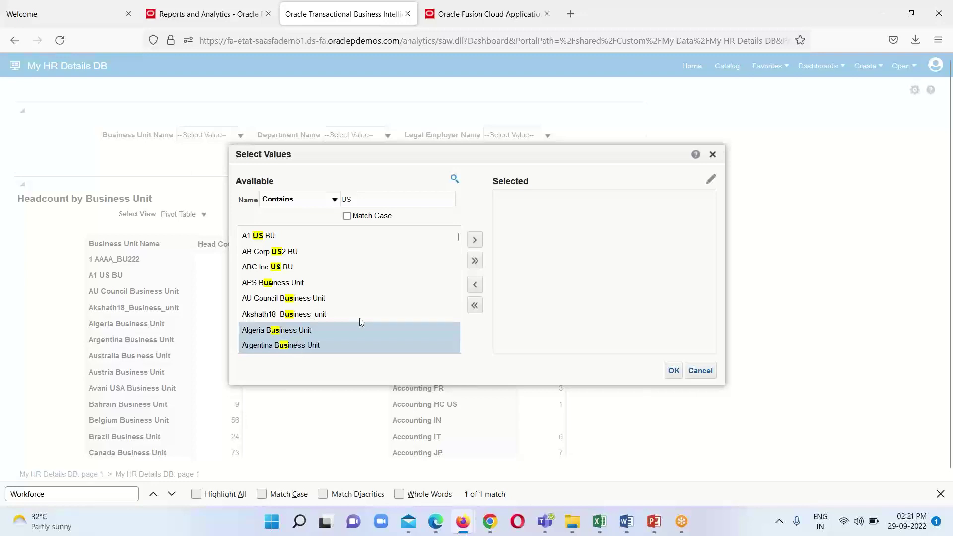
scroll(361, 322, down, 3)
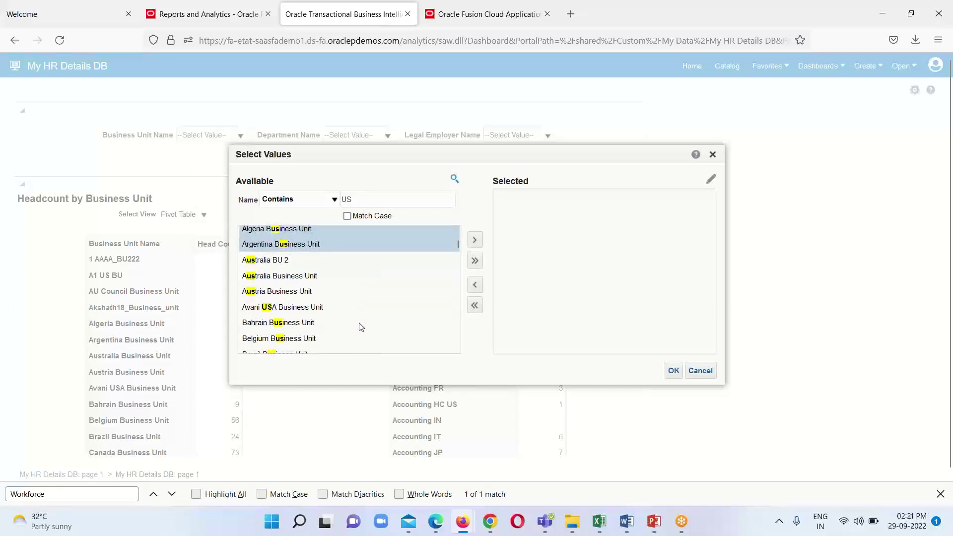
ctrl+click(377, 277)
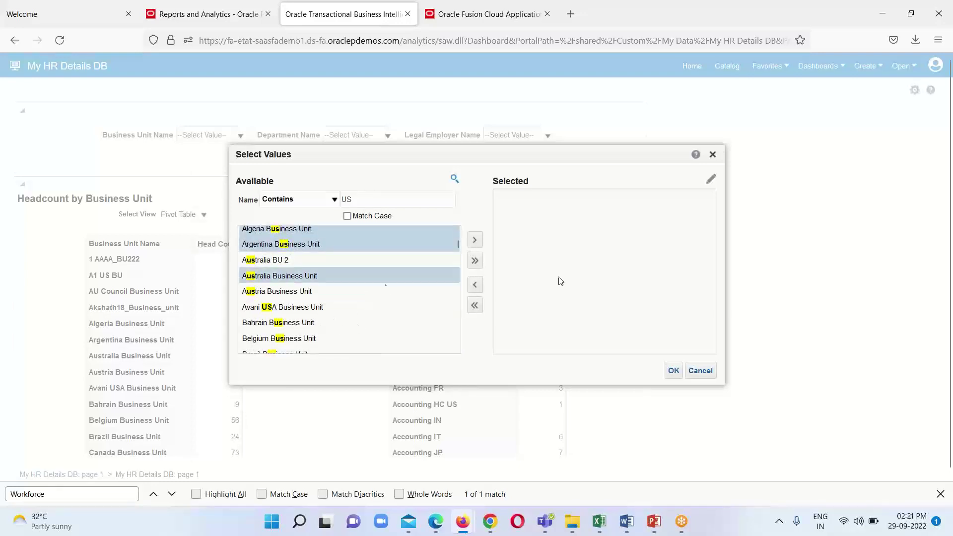
click(474, 240)
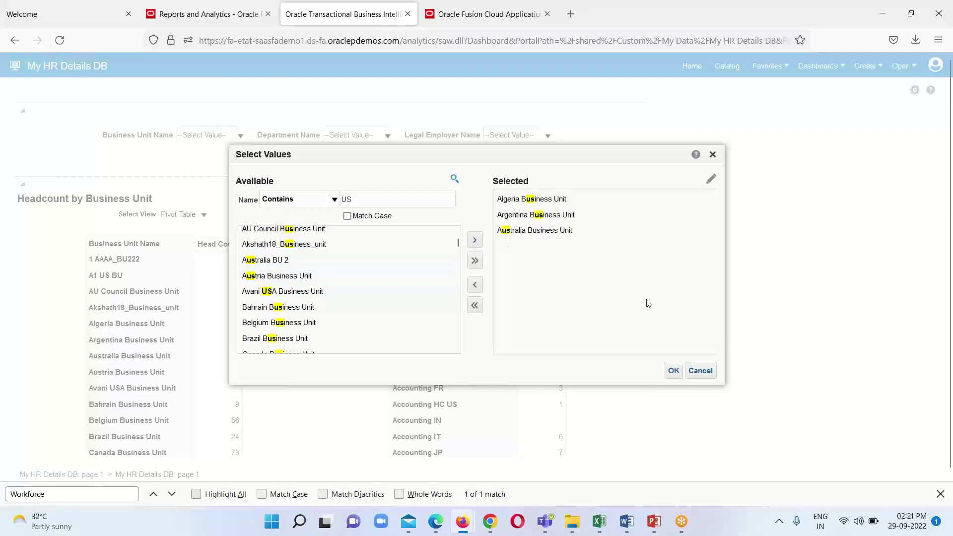
click(674, 371)
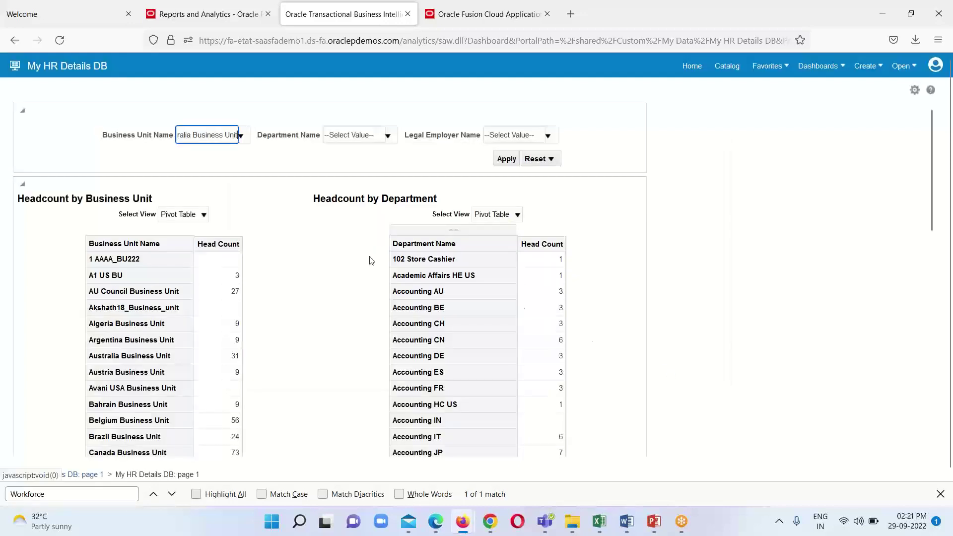
Search the Department Name prompt's values for names containing US and look through the matching departments
click(389, 137)
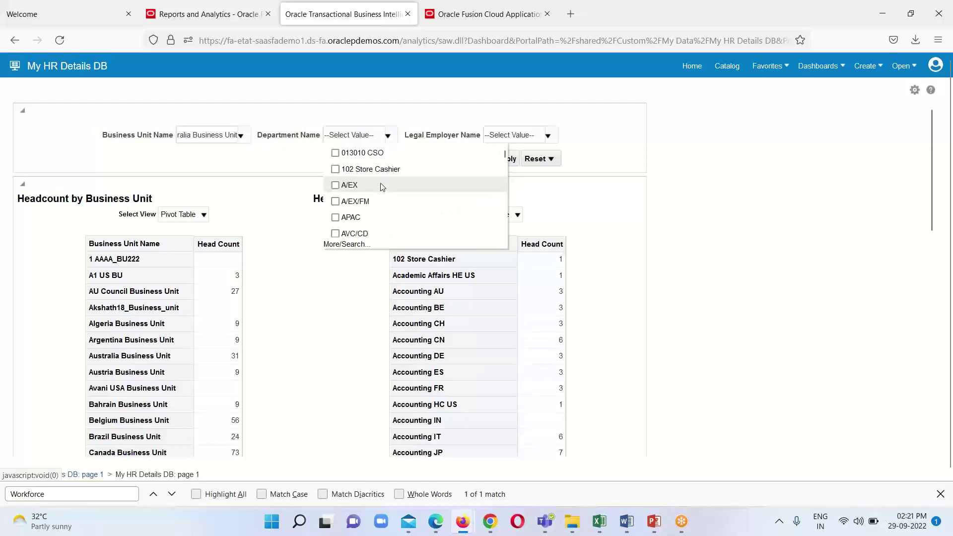
scroll(380, 198, down, 5)
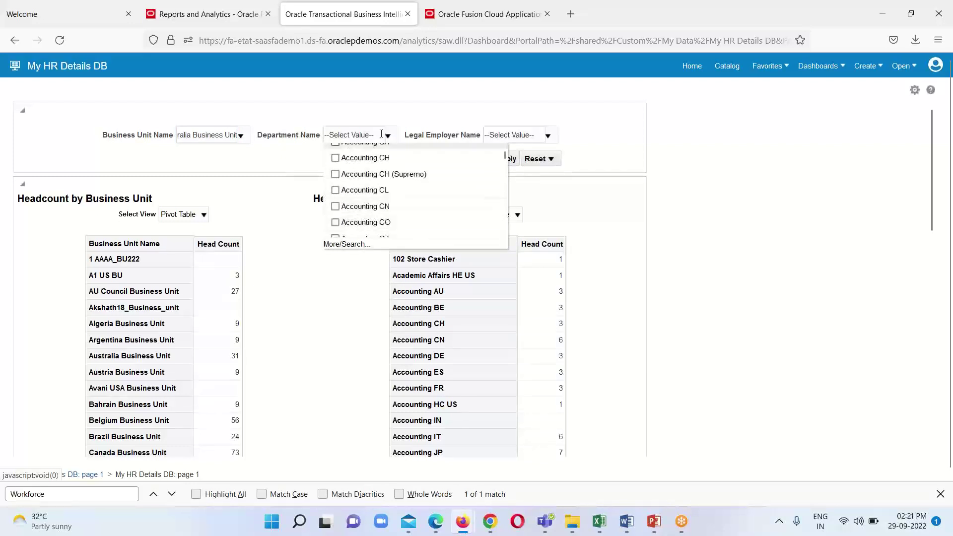
click(344, 244)
click(392, 195)
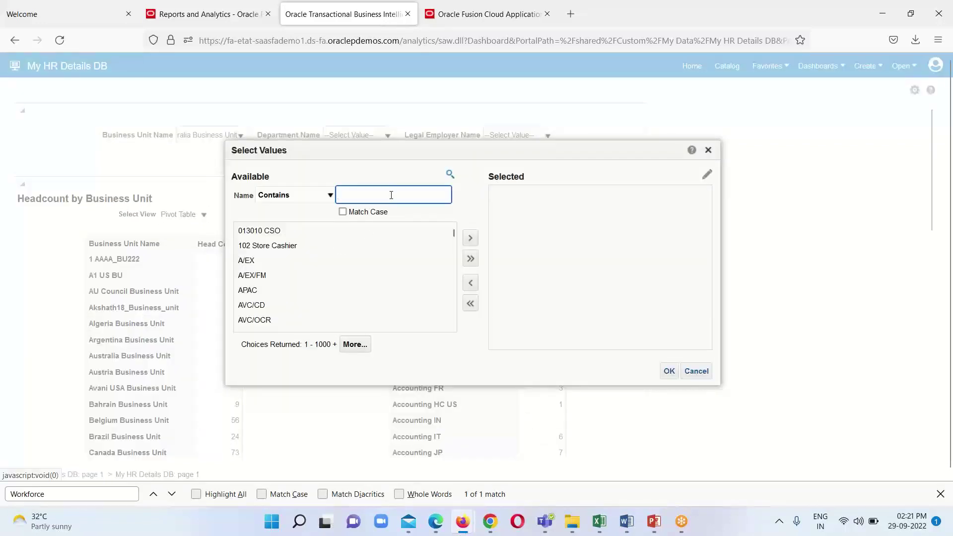
text(US)
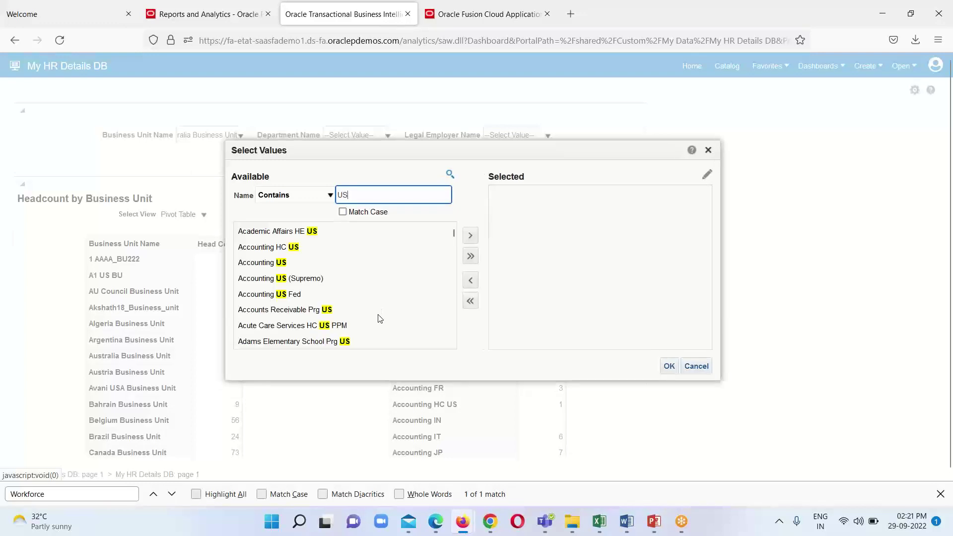
scroll(363, 333, down, 5)
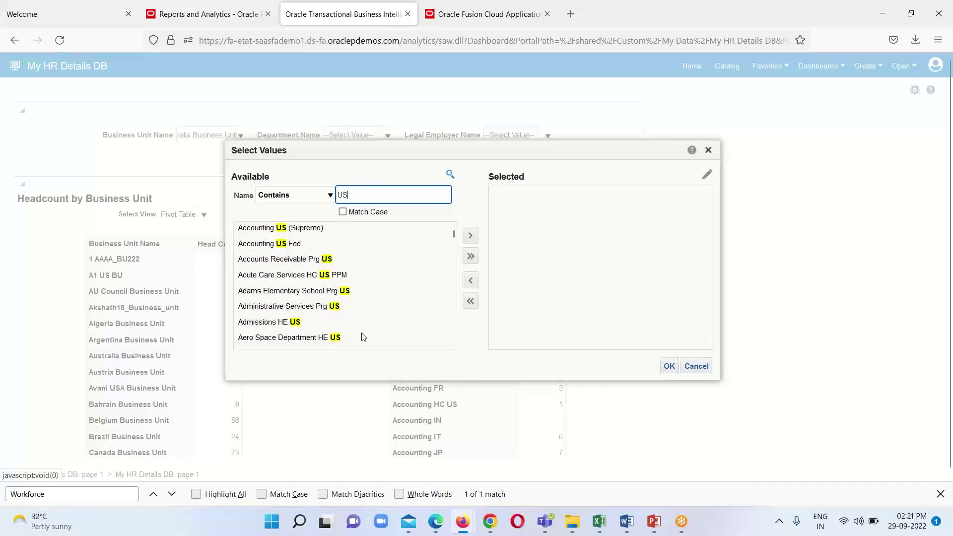
scroll(365, 337, down, 5)
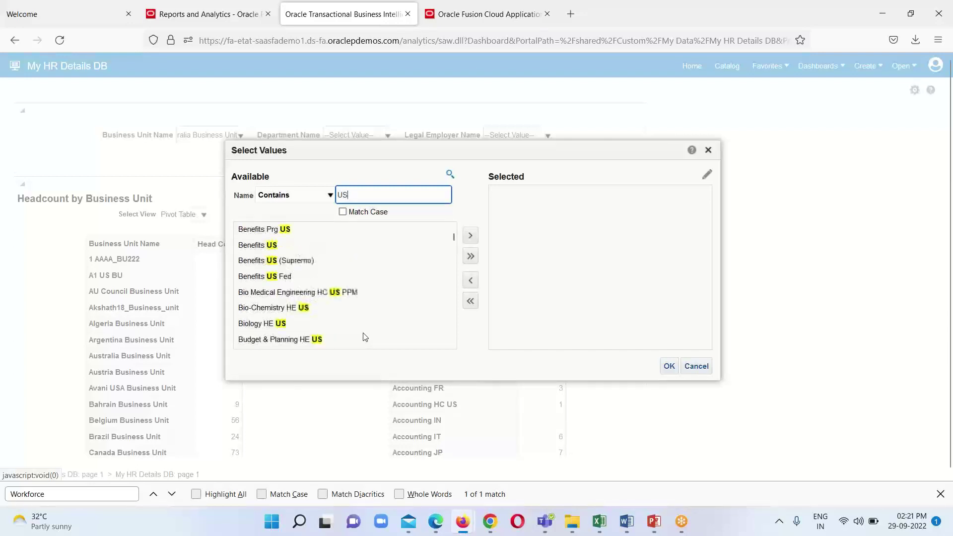
scroll(363, 336, down, 15)
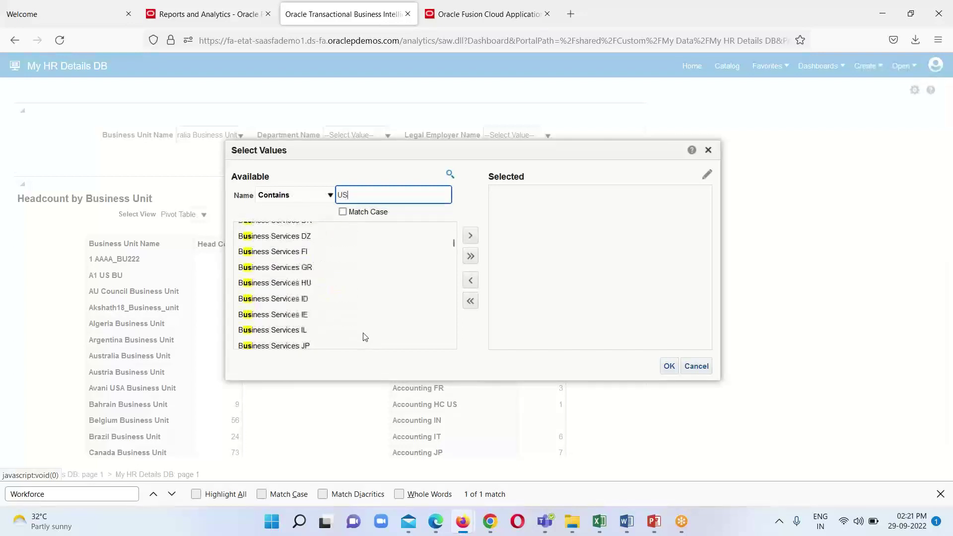
Search the available department values for names containing Human Resources instead
click(330, 194)
click(288, 222)
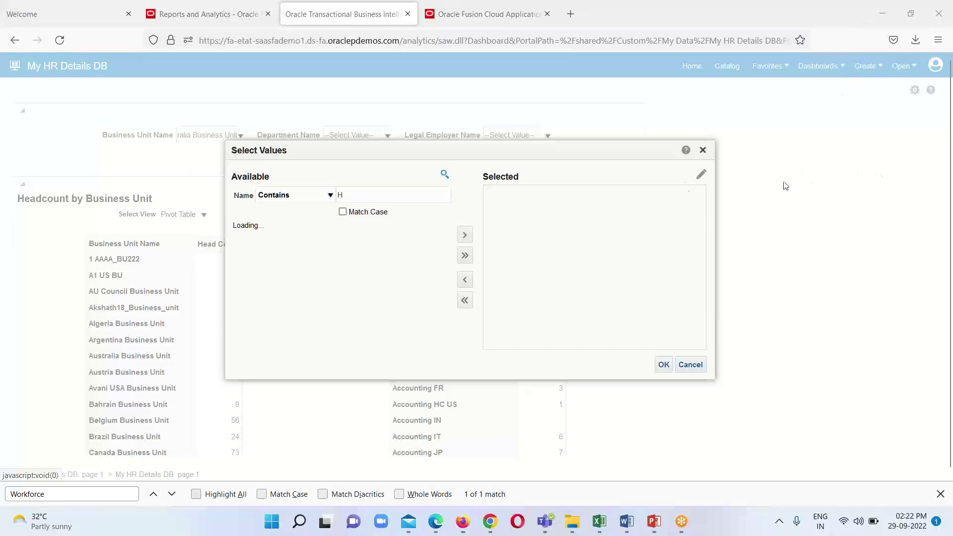
click(371, 198)
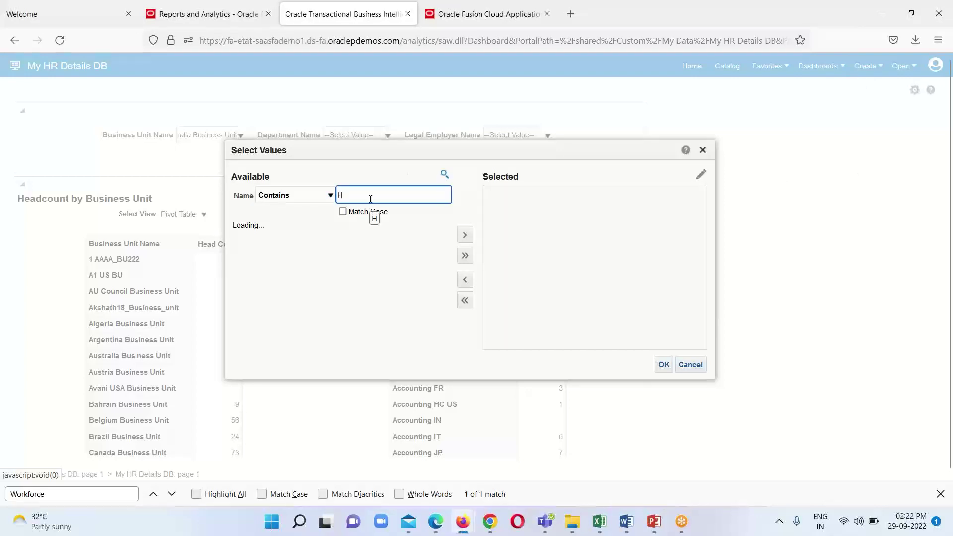
text(uman resources)
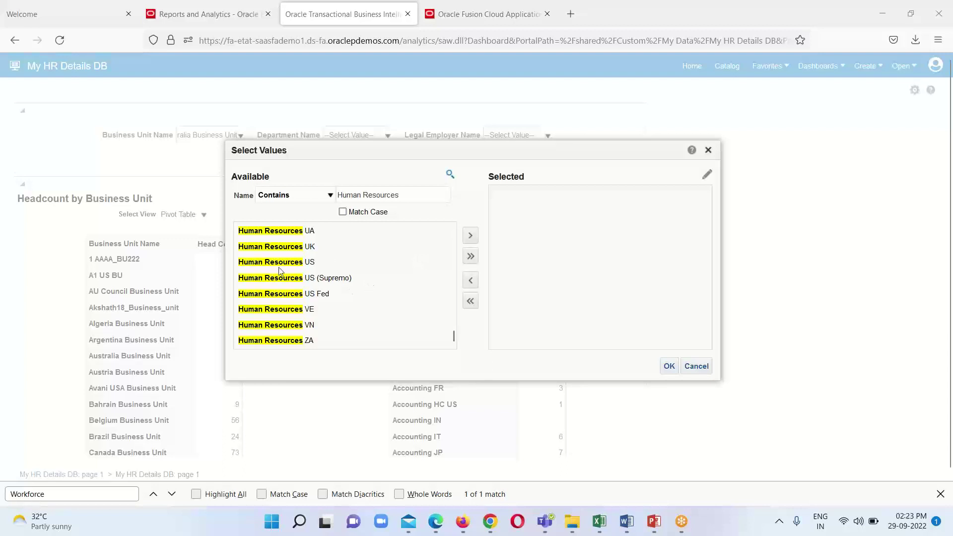
Choose Human Resources US and Human Resources CA as the Department Name values and apply the prompt to the dashboard
click(297, 260)
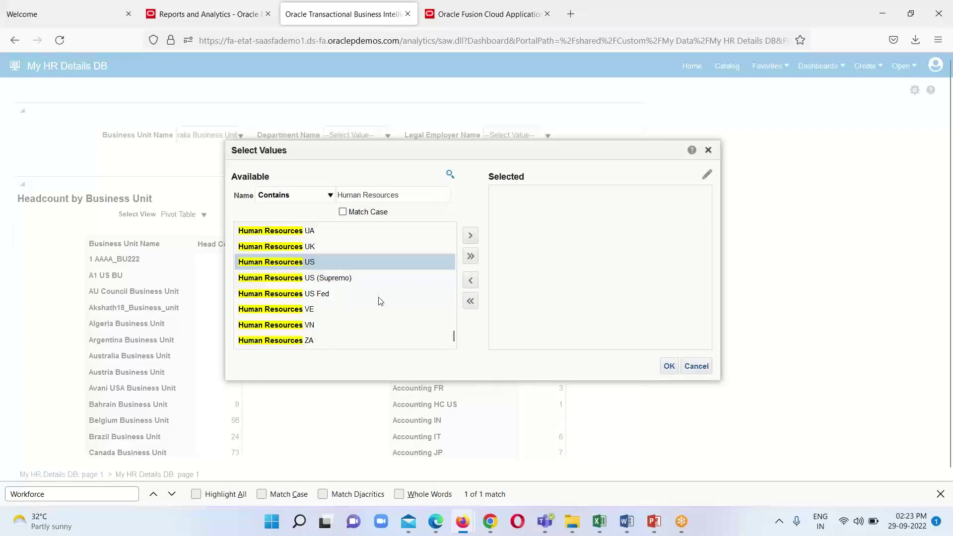
scroll(380, 301, down, 1)
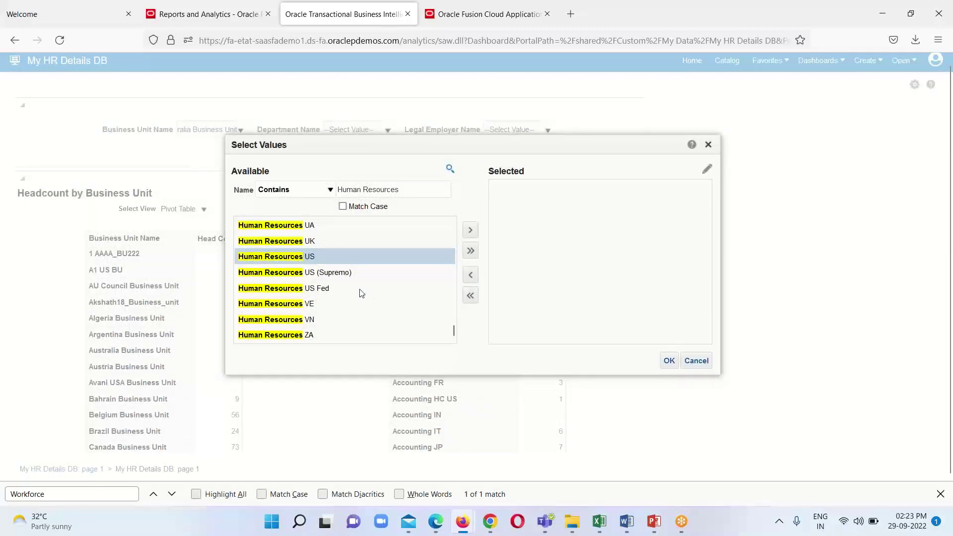
scroll(359, 296, up, 5)
scroll(356, 299, up, 10)
scroll(354, 298, up, 8)
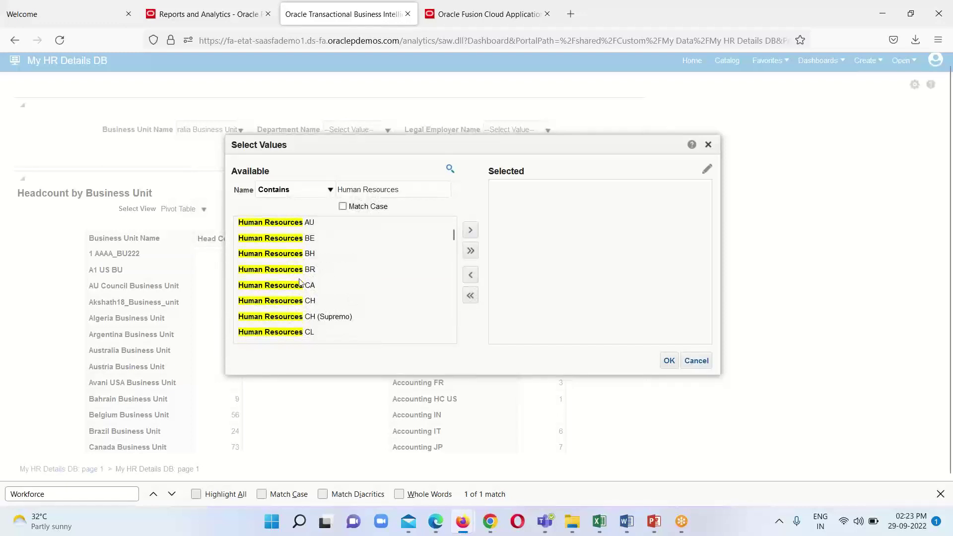
click(318, 290)
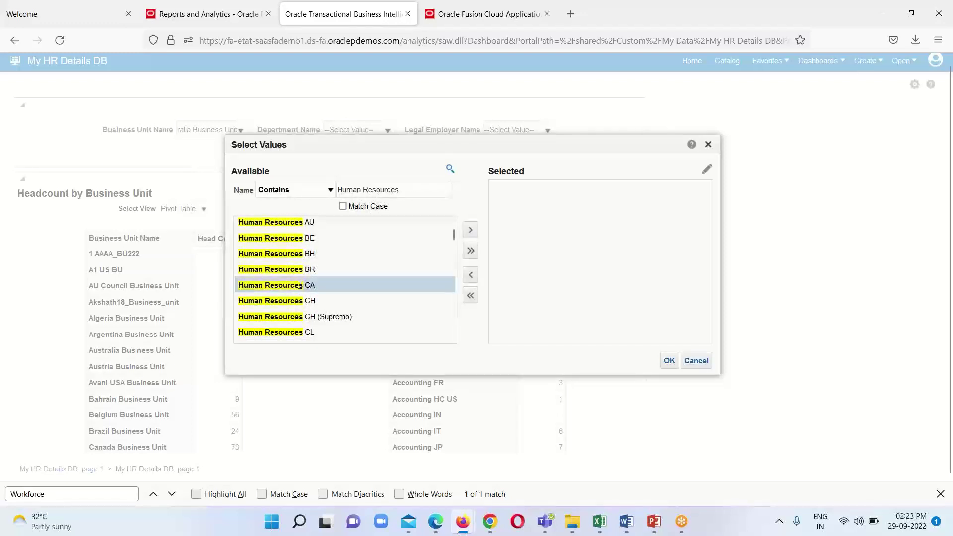
click(470, 230)
click(669, 361)
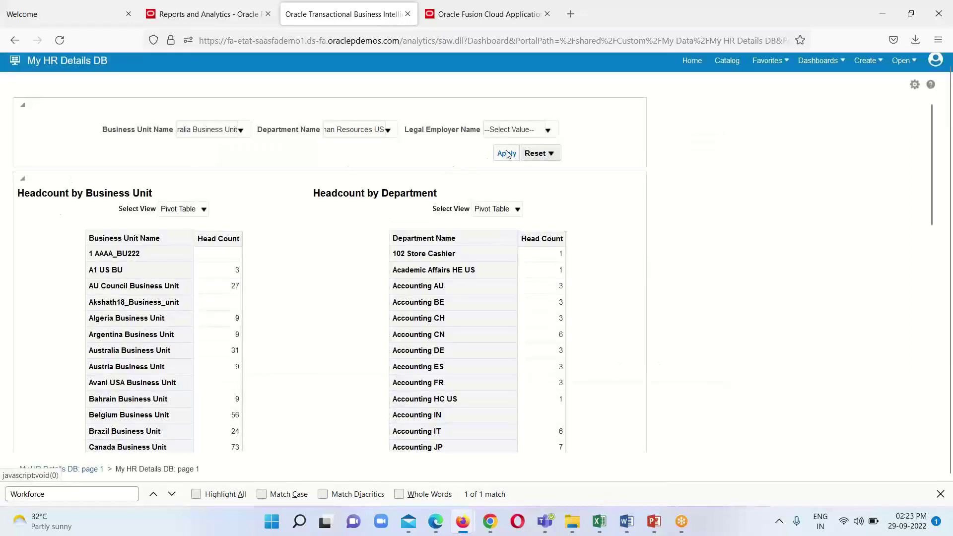
click(508, 155)
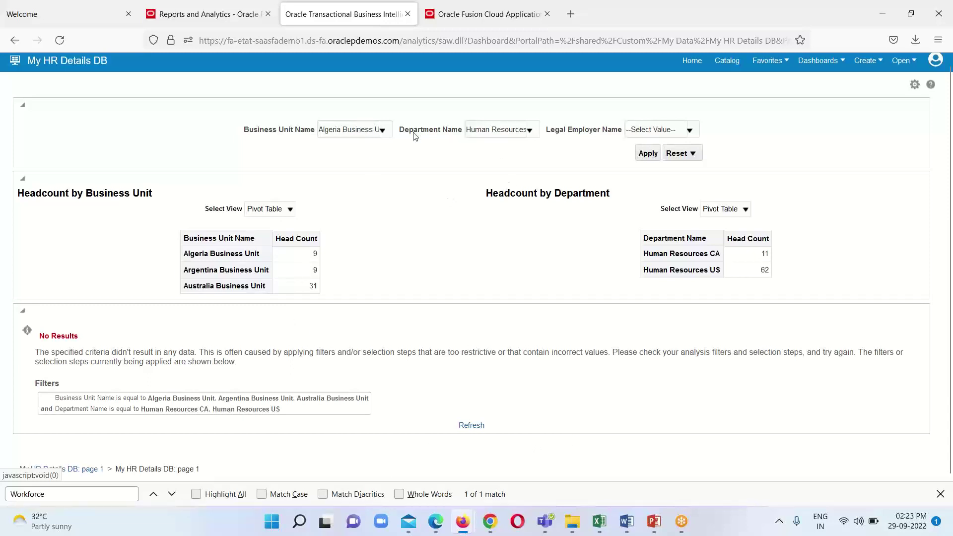
Clear every selected business unit from the Business Unit Name prompt's value selection
click(383, 129)
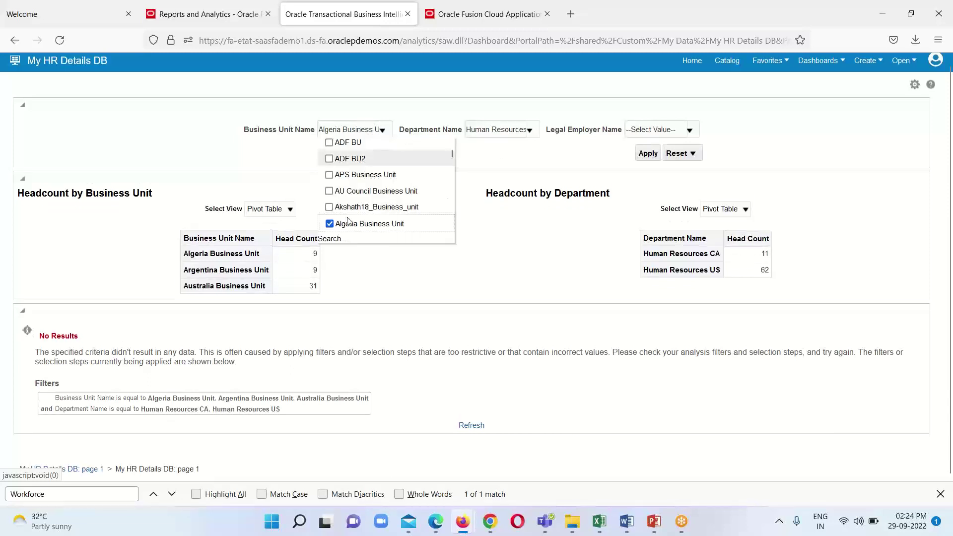
click(329, 224)
click(330, 238)
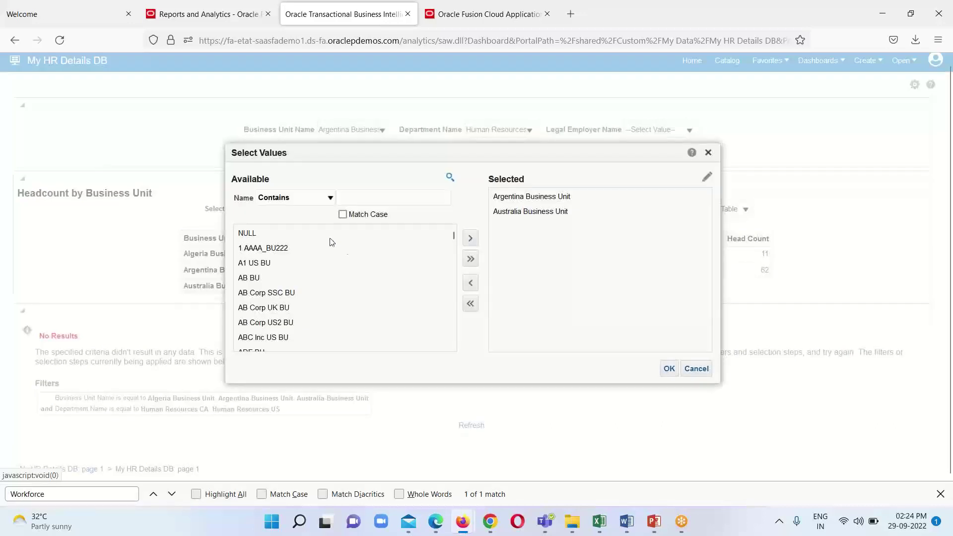
click(376, 201)
click(470, 303)
Find the business units containing US1, choose US1 Business Unit as the only prompt value and apply it to the dashboard
click(382, 199)
text(US1)
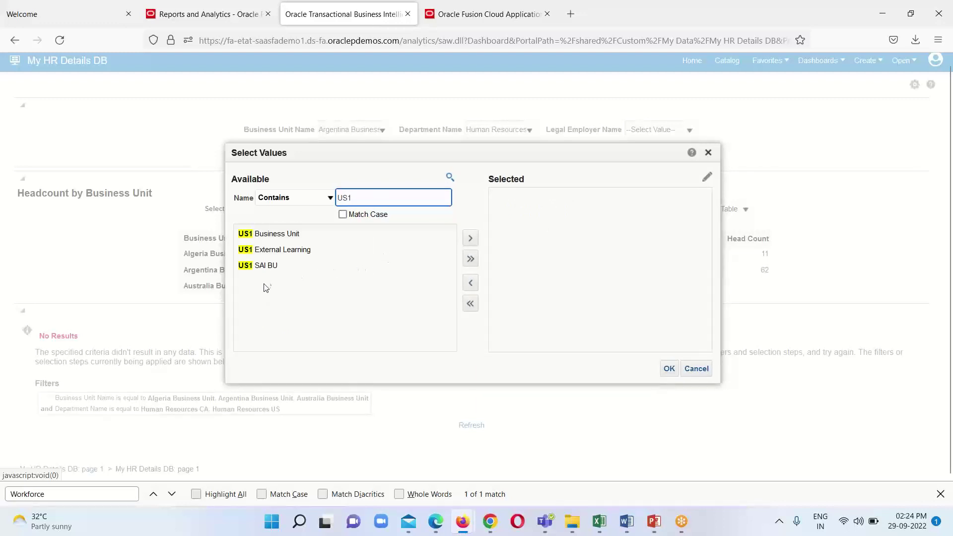
click(282, 237)
click(471, 238)
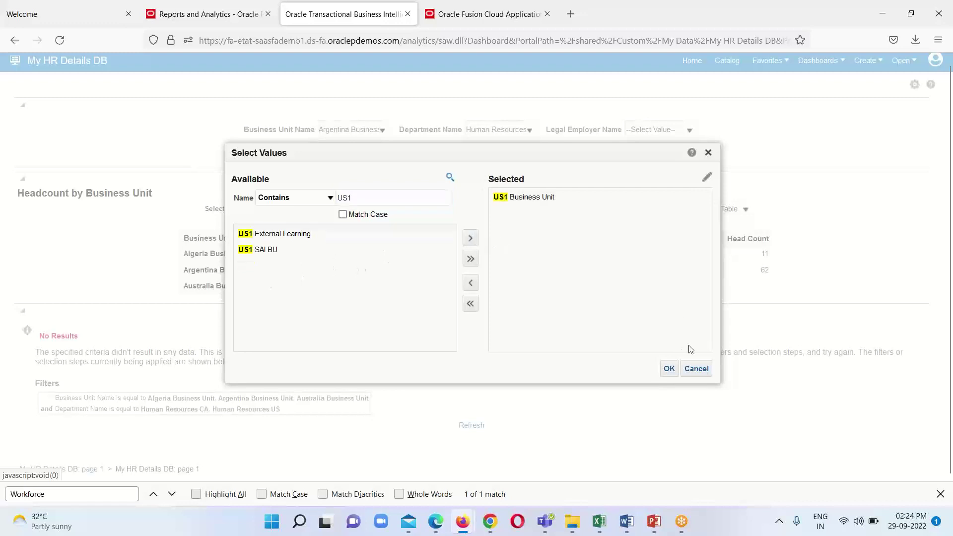
click(669, 369)
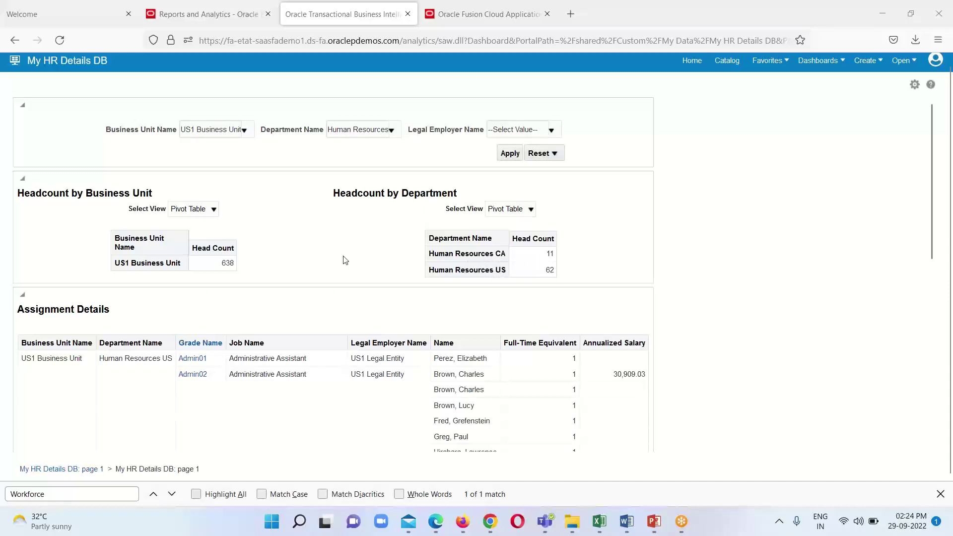
scroll(588, 378, down, 2)
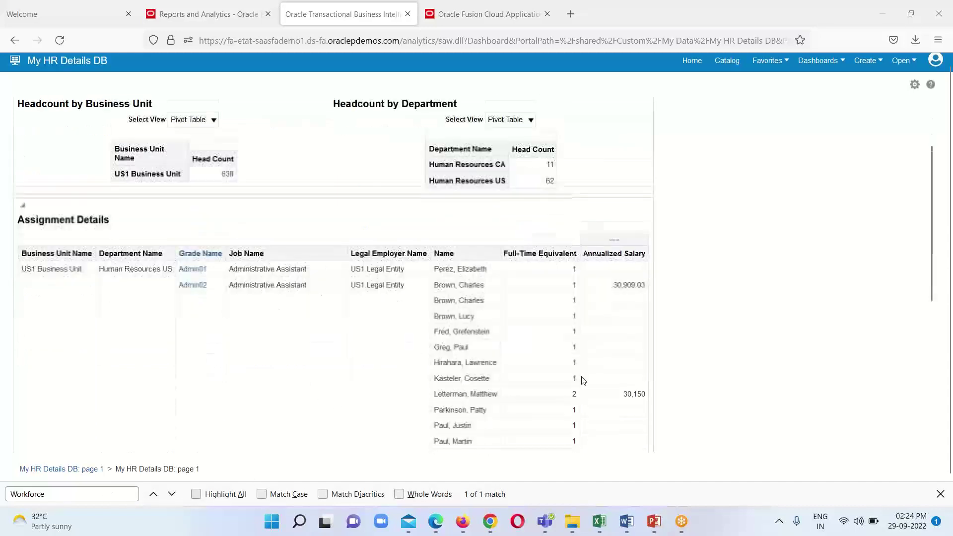
scroll(586, 382, up, 2)
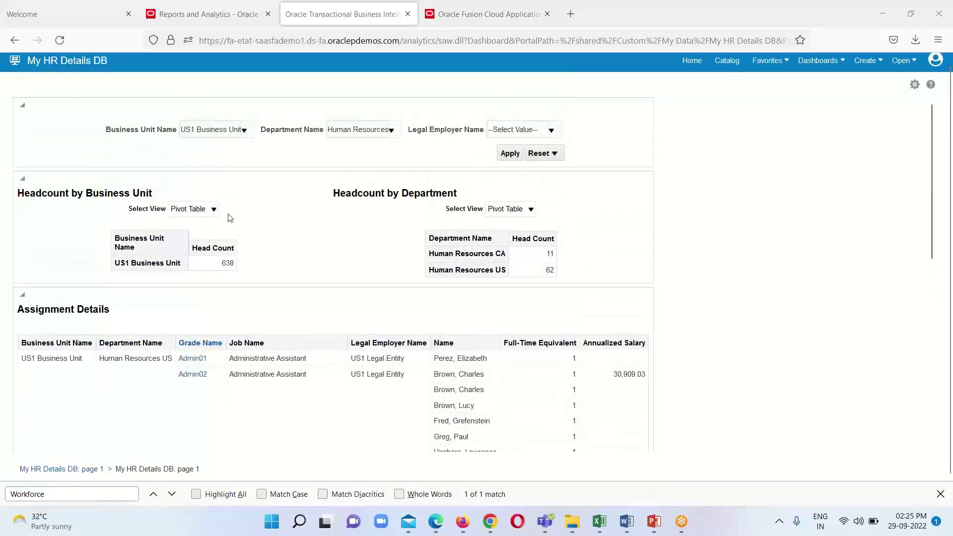
Switch the Headcount by Department and Headcount by Business Unit analyses to the Graph view
click(531, 210)
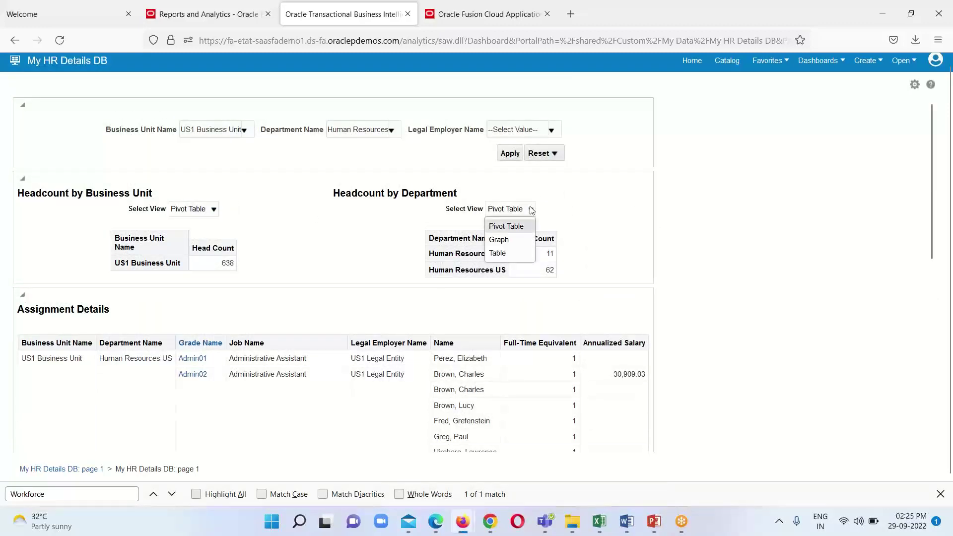
click(520, 239)
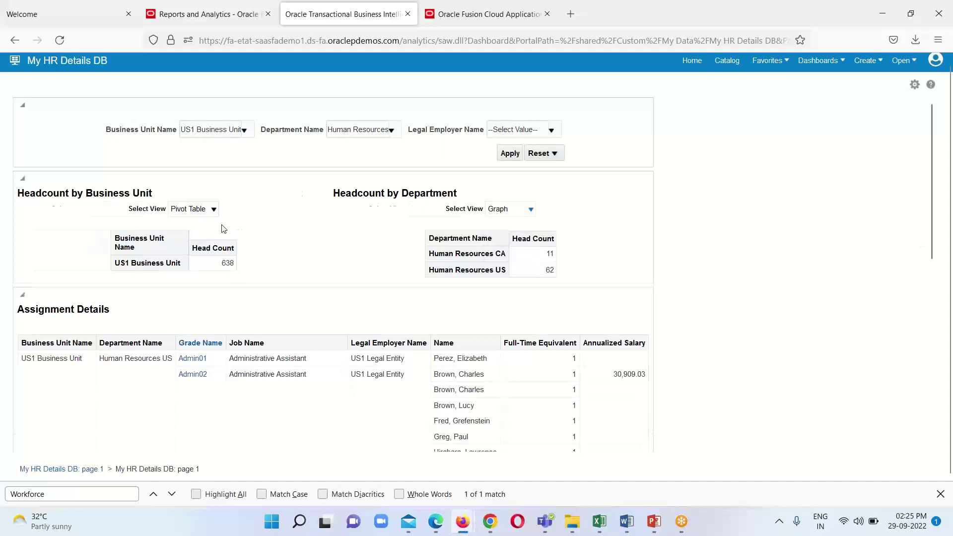
click(137, 213)
click(104, 239)
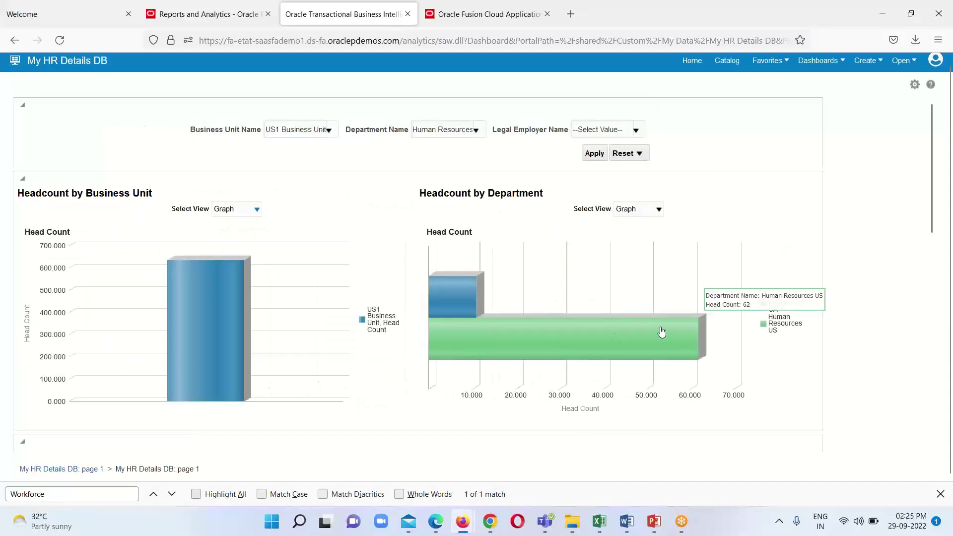
Show the Headcount by Business Unit and Headcount by Department analyses in the Table view
click(252, 210)
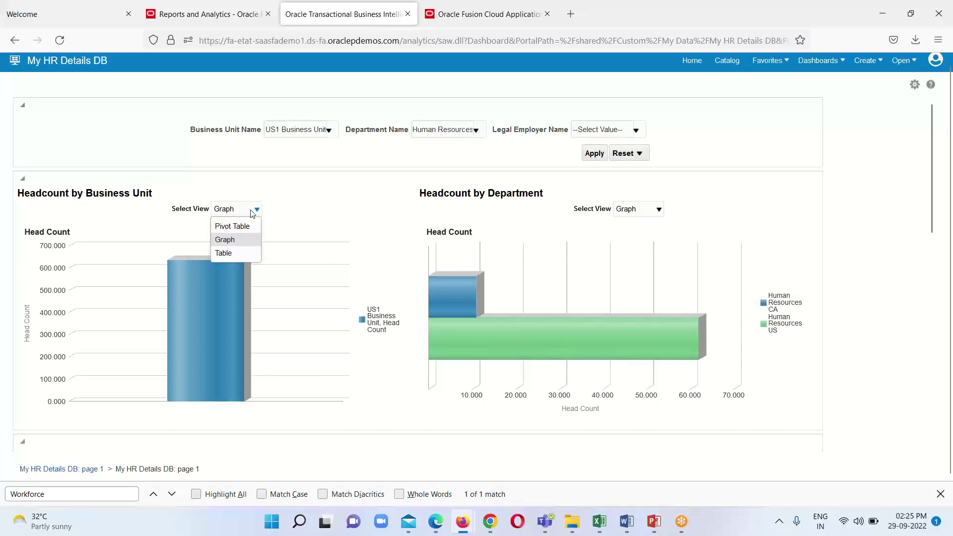
click(228, 253)
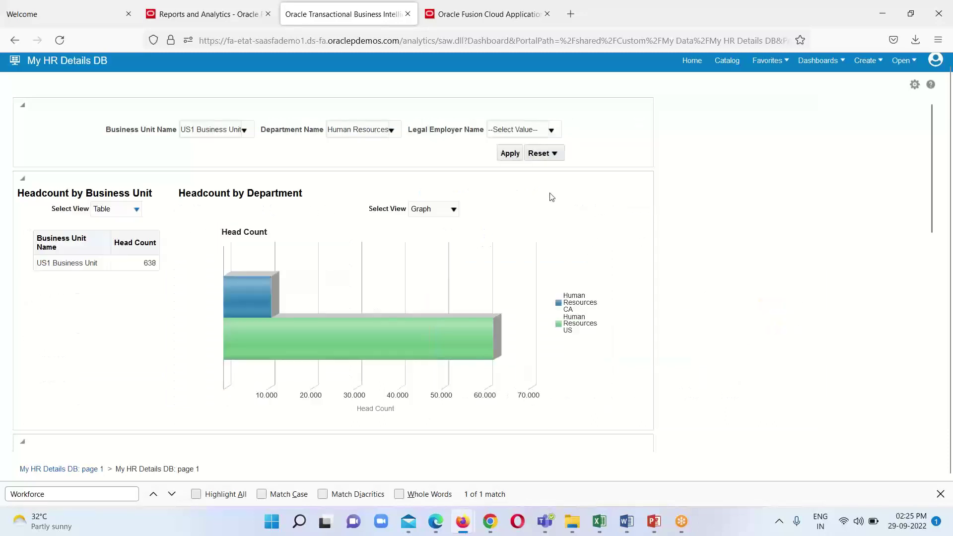
click(454, 210)
click(434, 250)
Set both headcount analyses back to the Pivot Table view and look through the Assignment Details rows
click(215, 209)
click(193, 226)
click(533, 210)
click(518, 225)
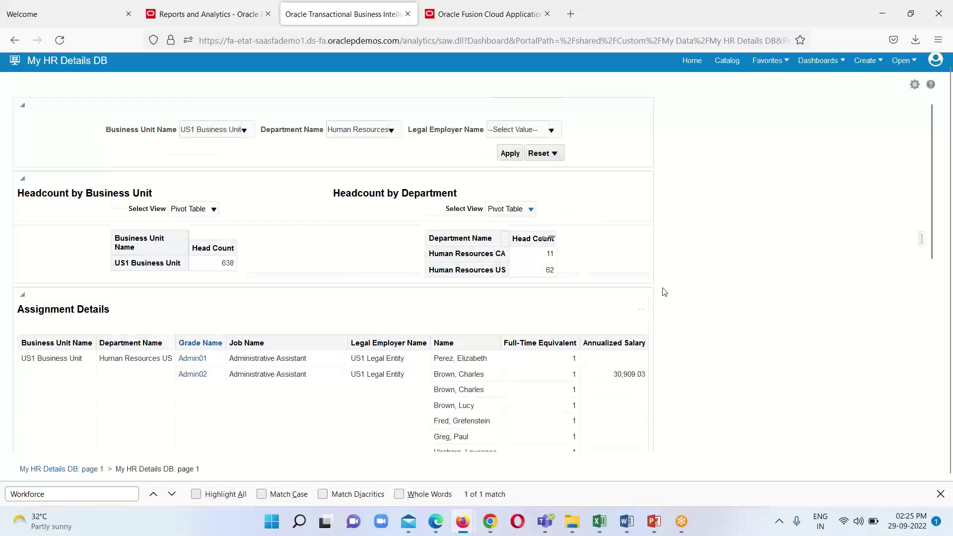
scroll(757, 299, down, 5)
scroll(700, 314, down, 3)
scroll(701, 313, up, 8)
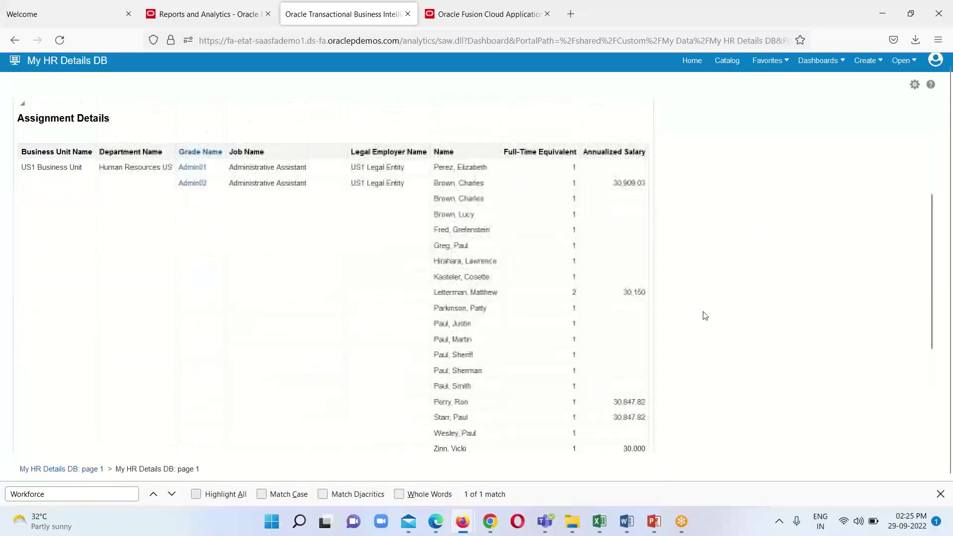